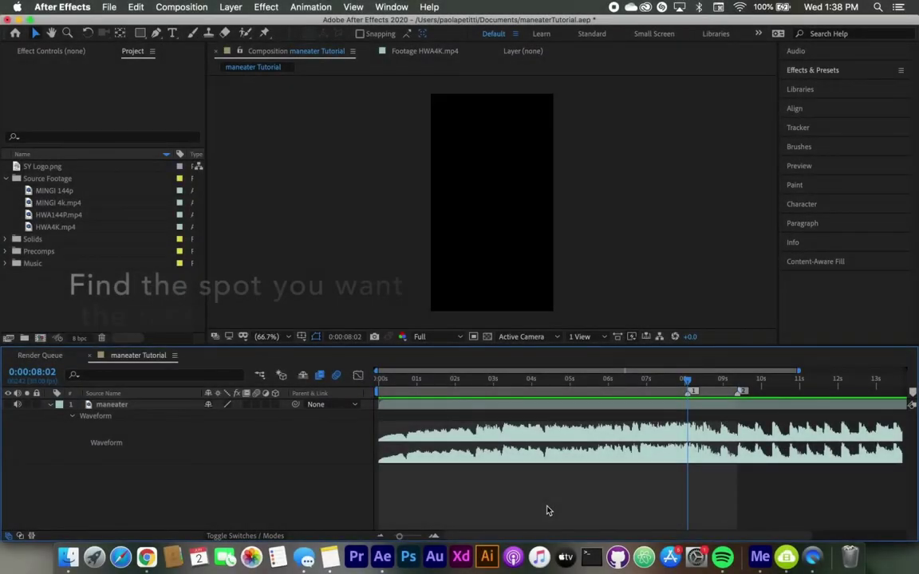
# Step: Check the transition start time in QuickTime, then open HWA4K.mp4 in the After Effects footage viewer
pyautogui.click(811, 558)
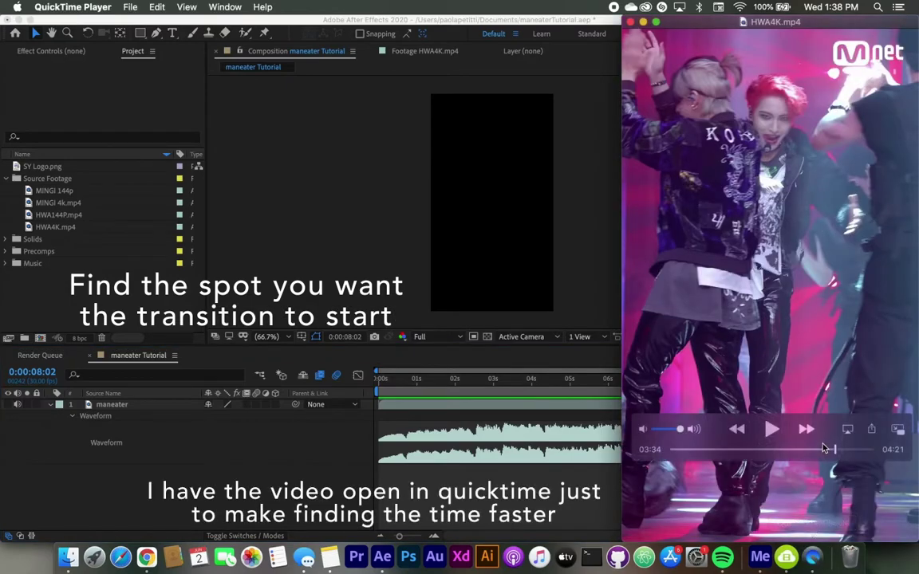
pyautogui.click(70, 228)
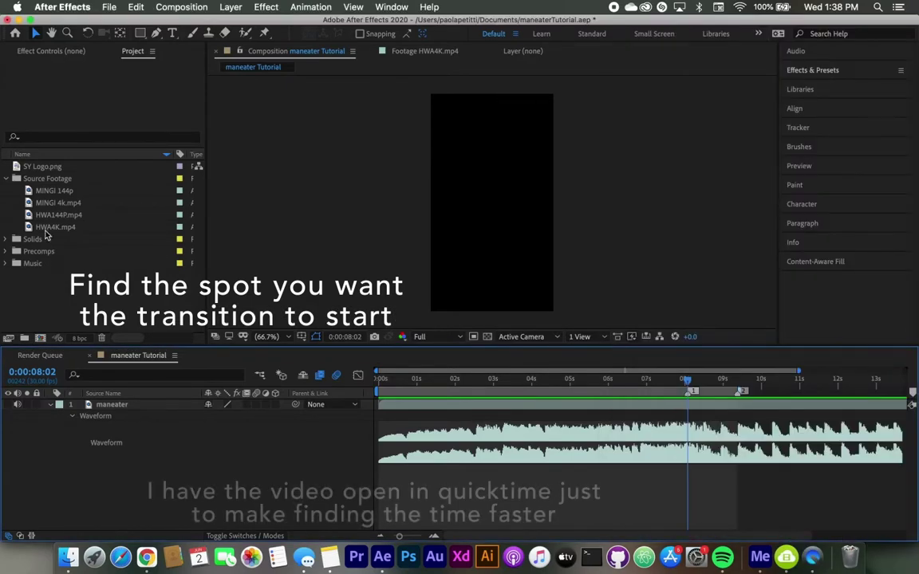
pyautogui.doubleClick(70, 229)
# Step: Scrub HWA4K.mp4 to the transition around 0;03;33;14 and set its in/out range
pyautogui.click(661, 312)
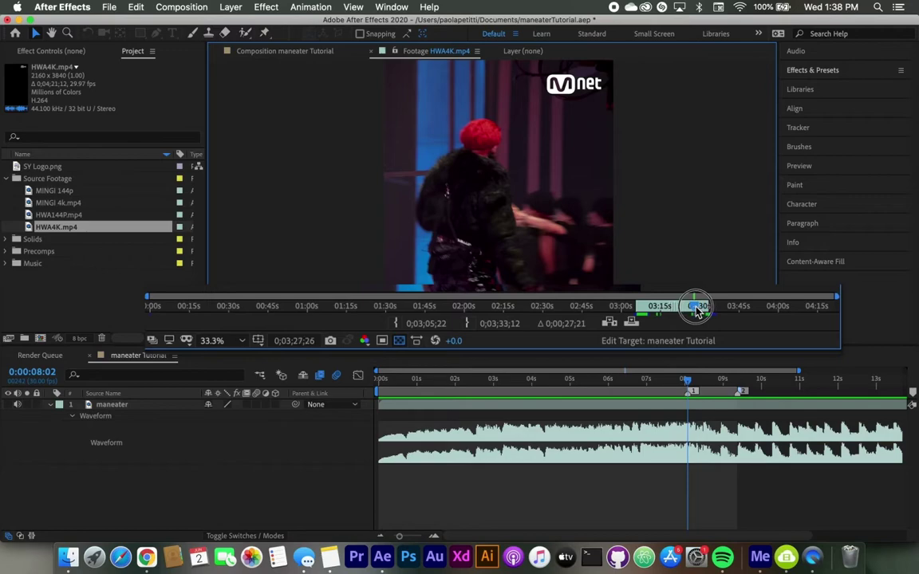
pyautogui.moveTo(674, 307); pyautogui.dragTo(701, 306)
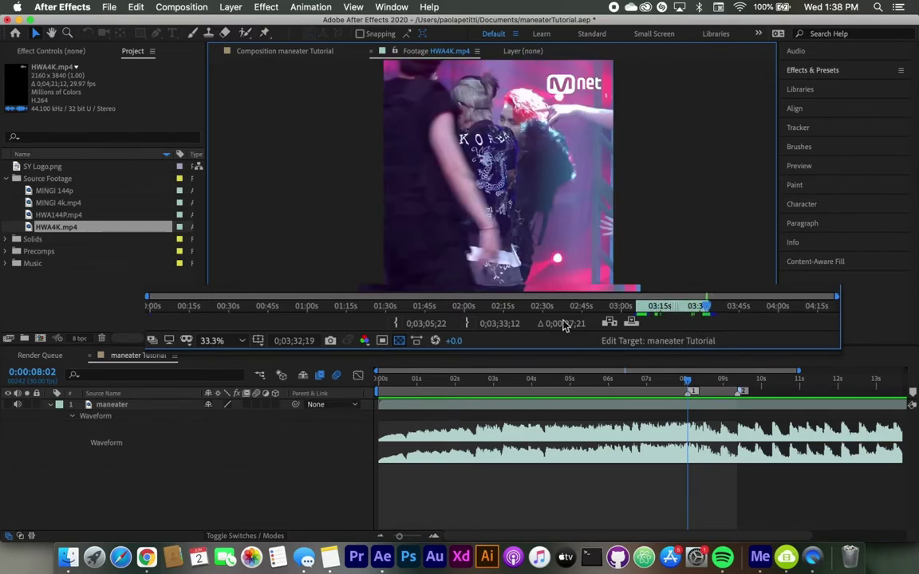
pyautogui.moveTo(638, 296); pyautogui.dragTo(666, 296)
pyautogui.moveTo(294, 310); pyautogui.dragTo(312, 309)
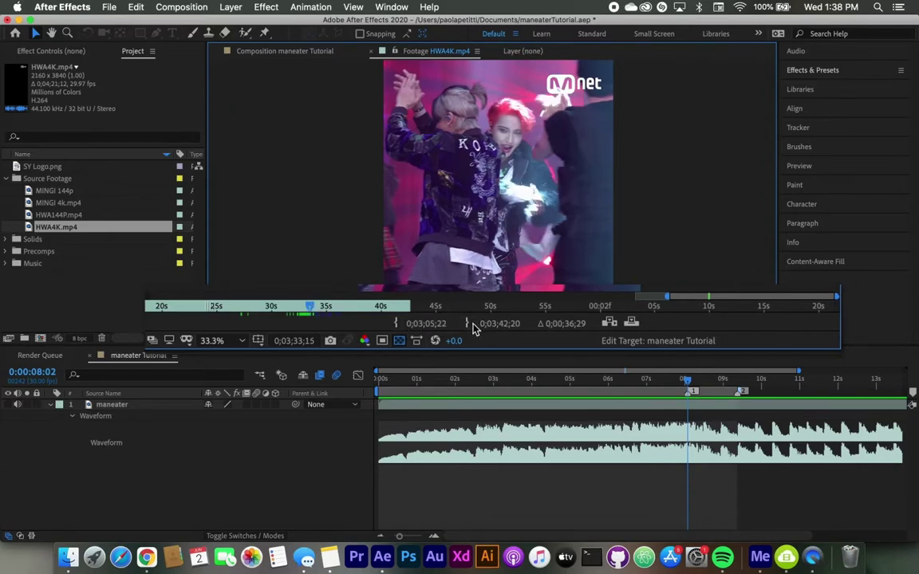
pyautogui.moveTo(590, 303); pyautogui.dragTo(471, 309)
# Step: Add HWA4K.mp4 to the timeline so its last frame meets the transition near 0:00:08:02
pyautogui.moveTo(57, 227)
pyautogui.mouseDown()
pyautogui.moveTo(117, 382)
pyautogui.moveTo(117, 407)
pyautogui.mouseUp()
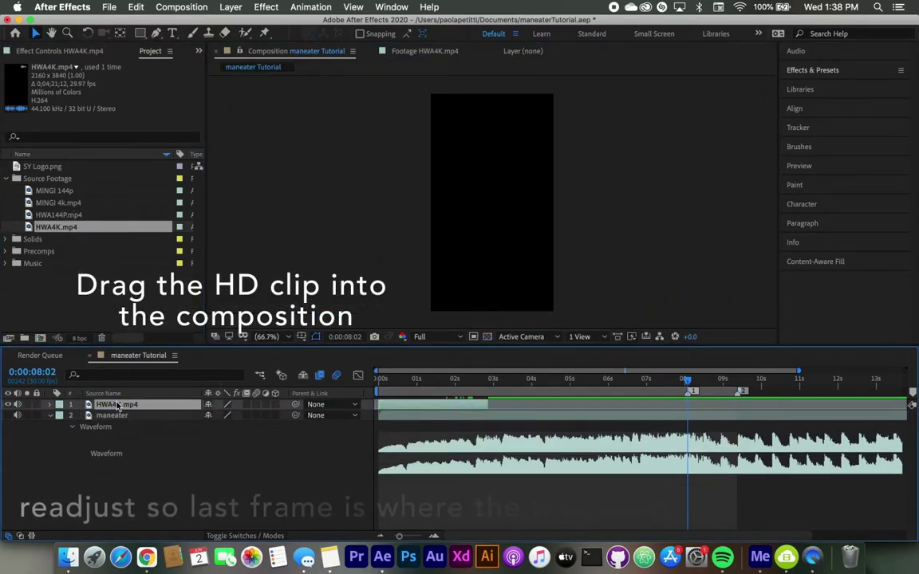
pyautogui.moveTo(465, 410); pyautogui.dragTo(675, 420)
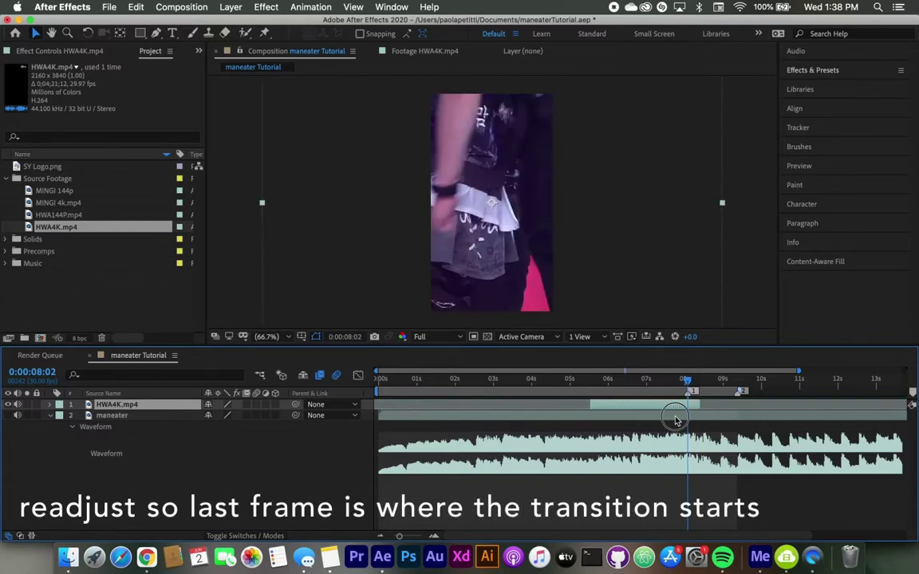
pyautogui.moveTo(423, 539); pyautogui.dragTo(435, 539)
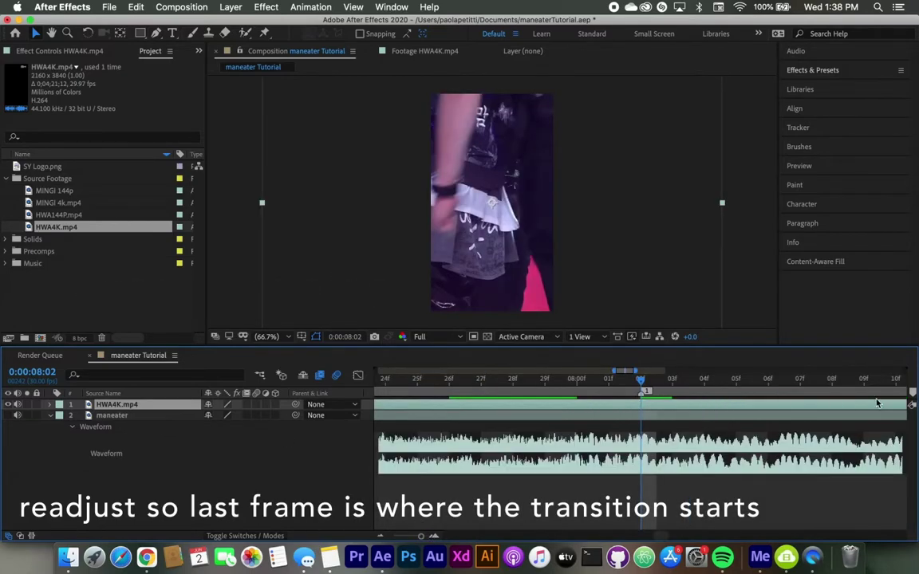
pyautogui.moveTo(877, 403); pyautogui.dragTo(604, 407)
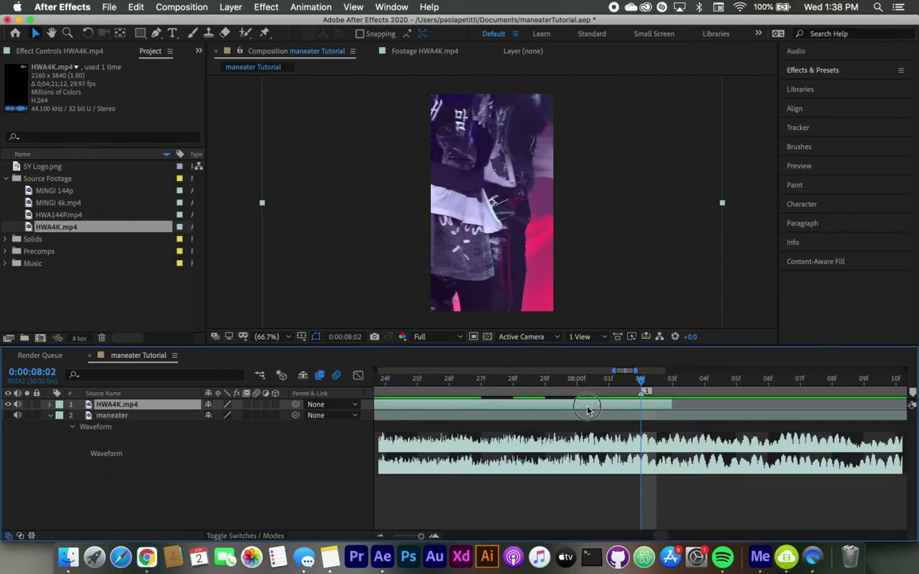
pyautogui.press(',')
pyautogui.press(',')
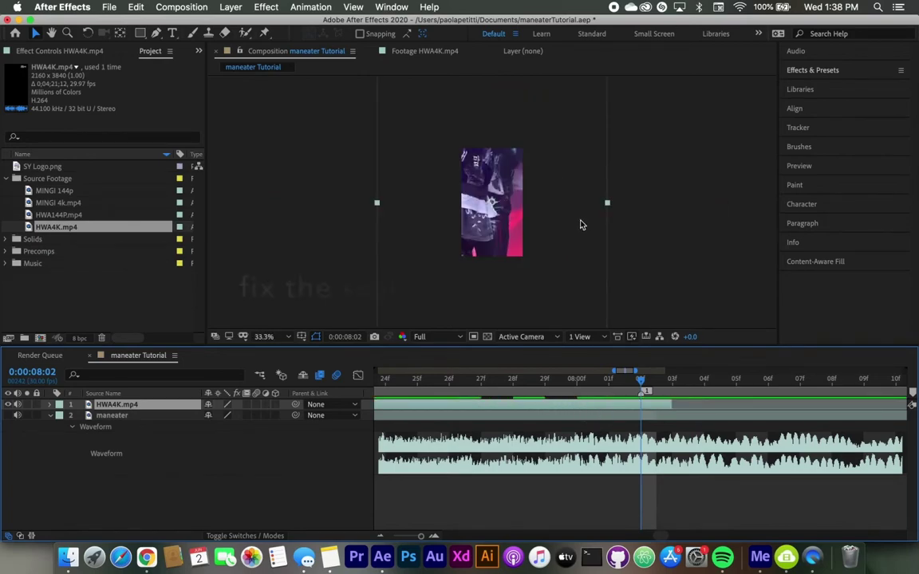
# Step: Scale the HD layer to 30% and move it up to fill the frame
pyautogui.press('s')
pyautogui.click(319, 418)
pyautogui.write('25')
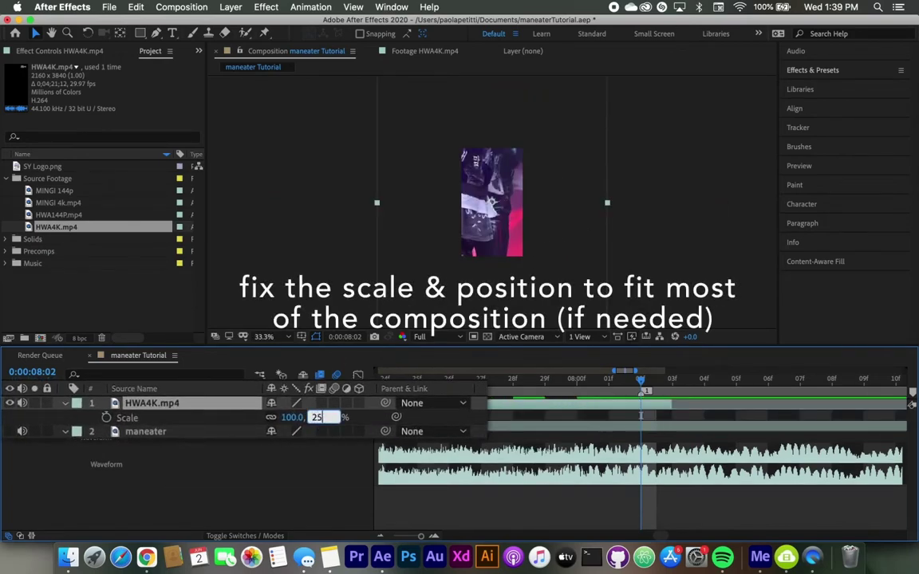
pyautogui.press('Return')
pyautogui.press('.')
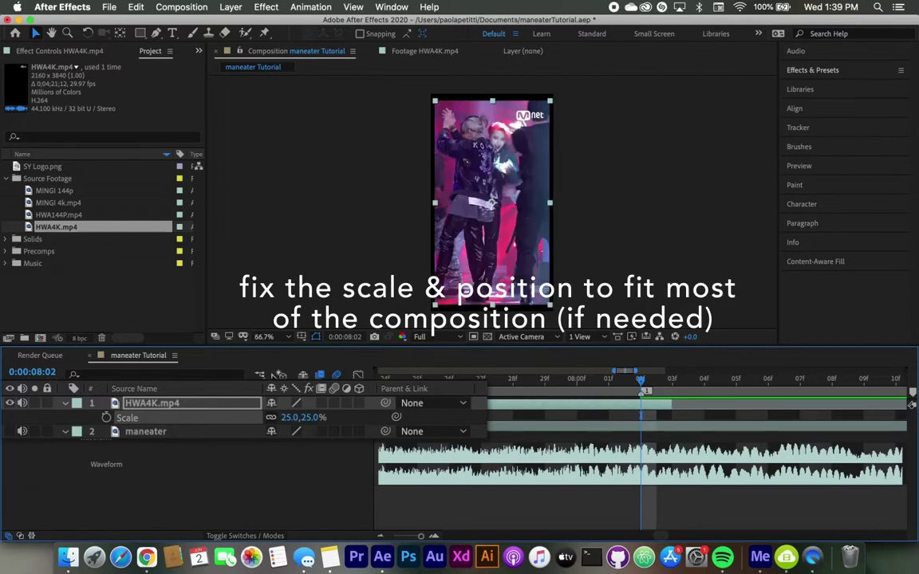
pyautogui.moveTo(316, 417); pyautogui.dragTo(321, 417)
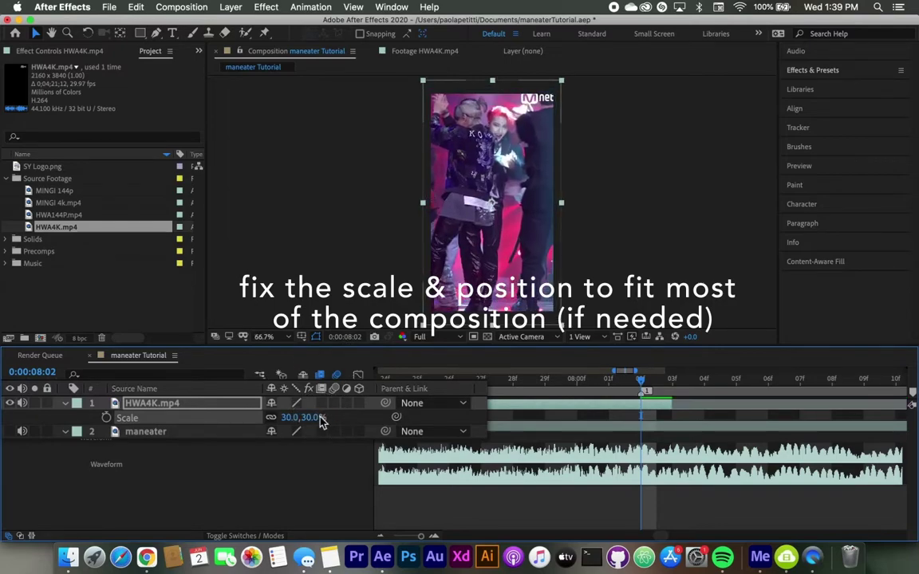
pyautogui.moveTo(517, 237); pyautogui.dragTo(517, 227)
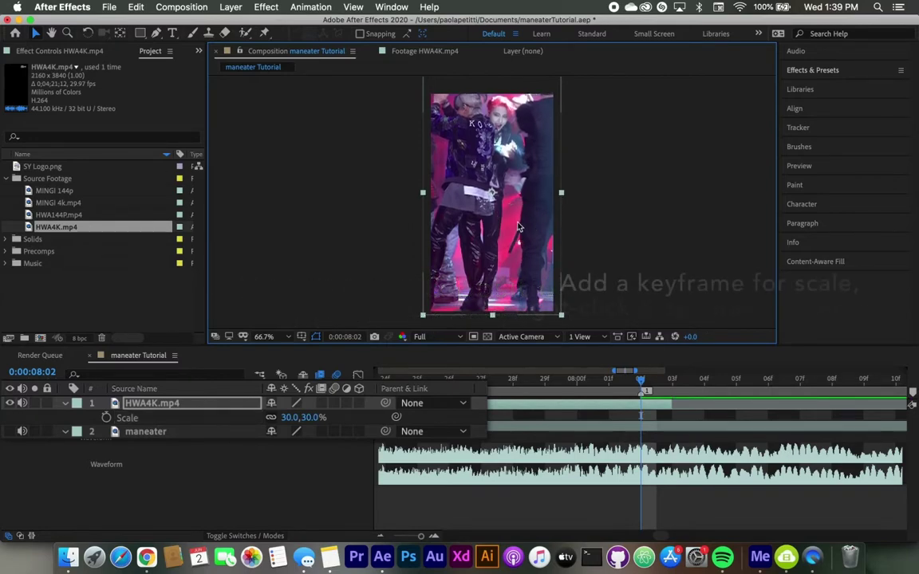
# Step: Keyframe Scale, separate Position dimensions, and keyframe X and Y Position at the playhead
pyautogui.click(106, 418)
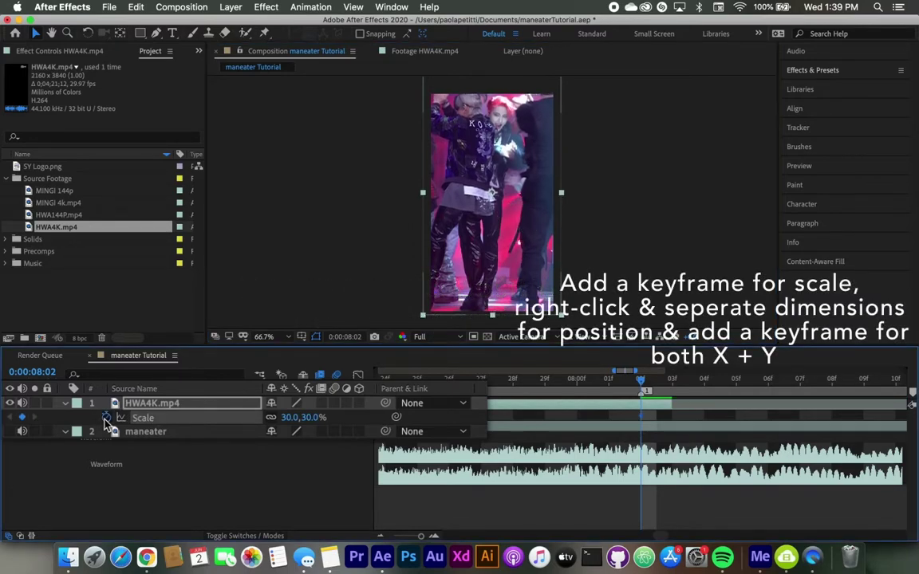
pyautogui.rightClick(135, 418)
pyautogui.click(241, 418)
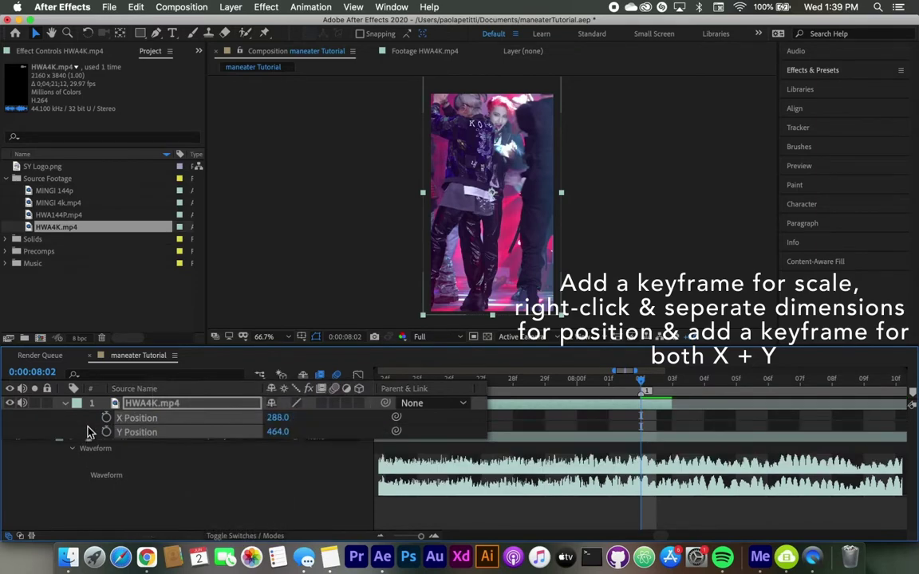
pyautogui.click(108, 433)
pyautogui.click(106, 418)
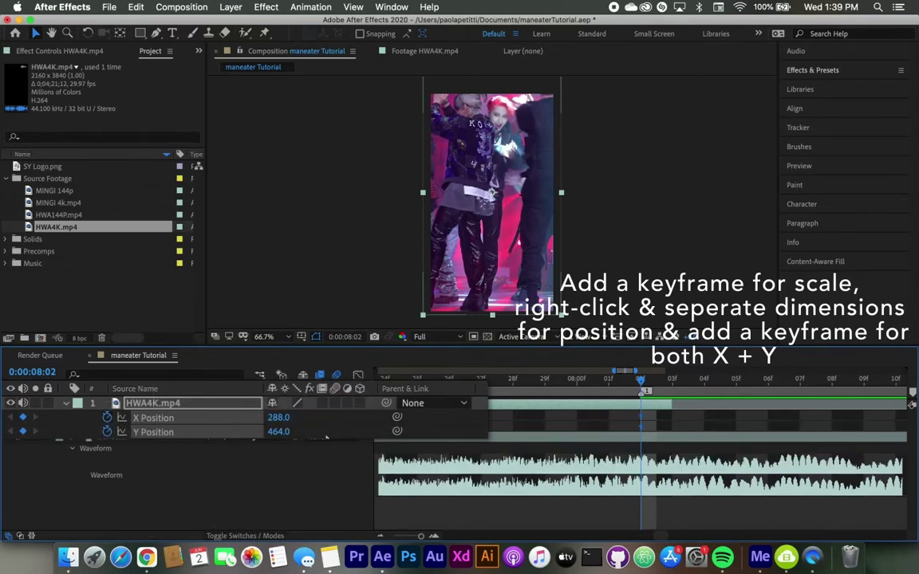
pyautogui.press('u')
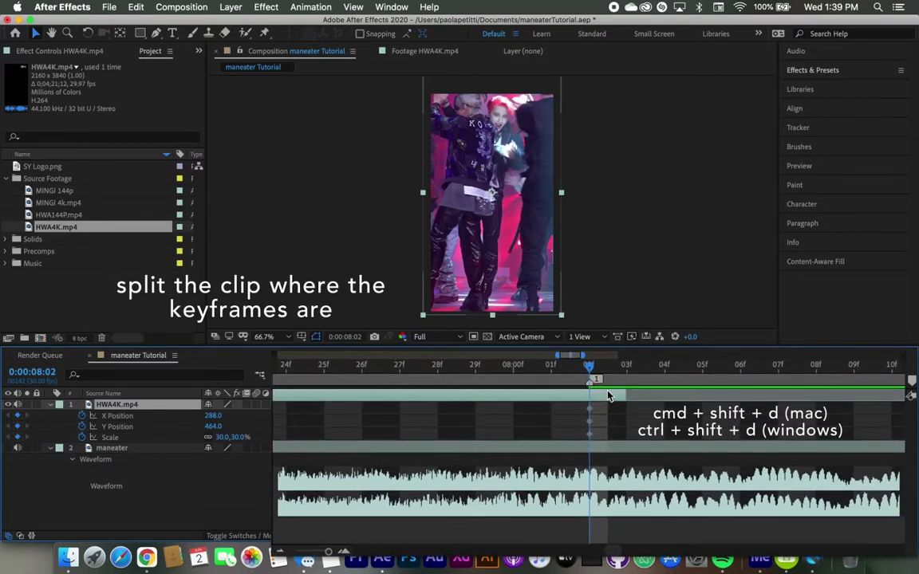
# Step: Split the HD layer at the transition and insert HWA144P.mp4 above it, trimmed and scaled to 438%
pyautogui.press('super+shift+d')
pyautogui.doubleClick(624, 420)
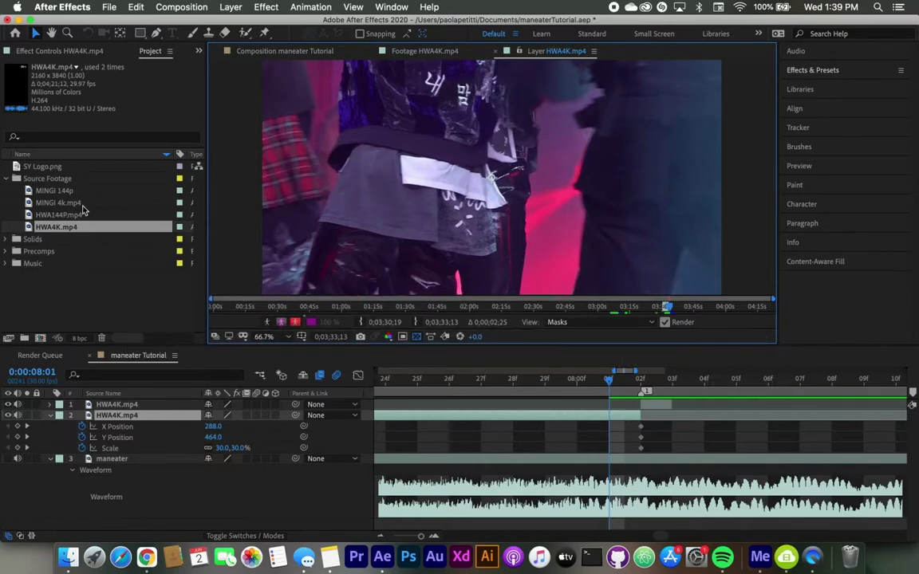
pyautogui.doubleClick(59, 215)
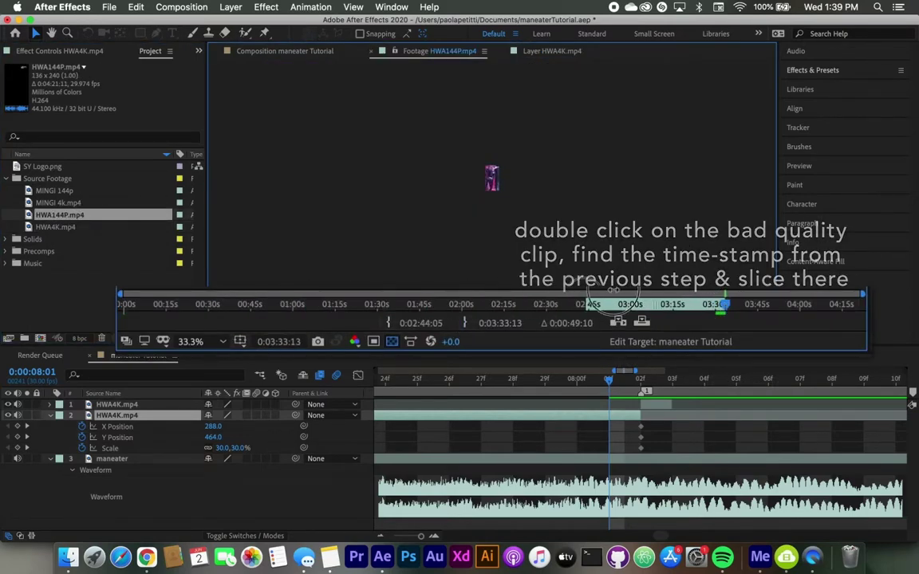
pyautogui.moveTo(58, 214); pyautogui.dragTo(142, 416)
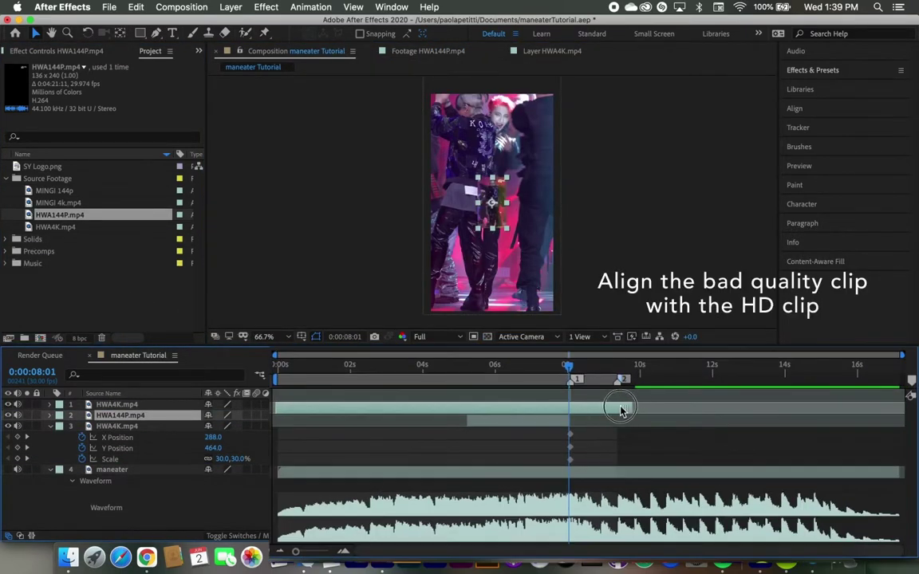
pyautogui.moveTo(622, 409); pyautogui.dragTo(583, 410)
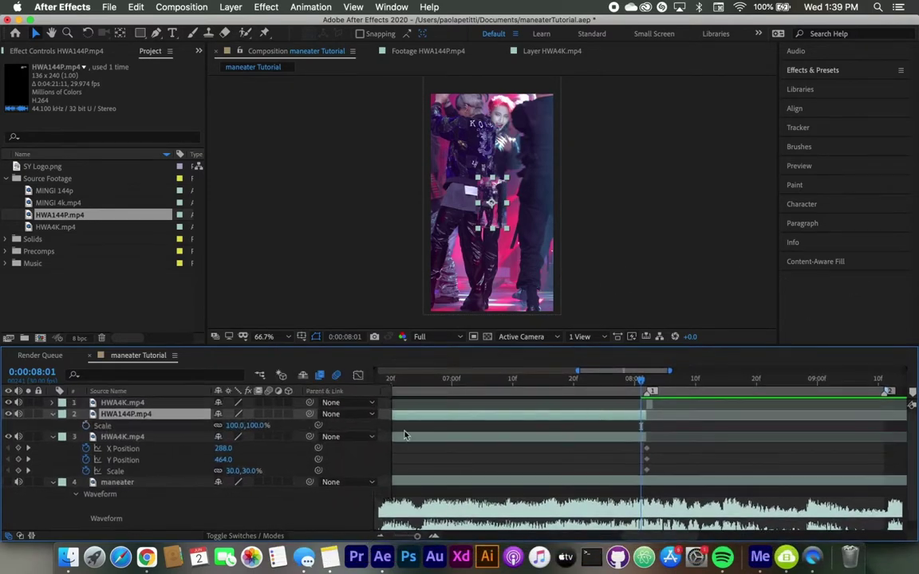
pyautogui.moveTo(243, 425); pyautogui.dragTo(351, 426)
# Step: Enlarge the HWA144P layer to about 478% and move it up to match the HD clip
pyautogui.press(',')
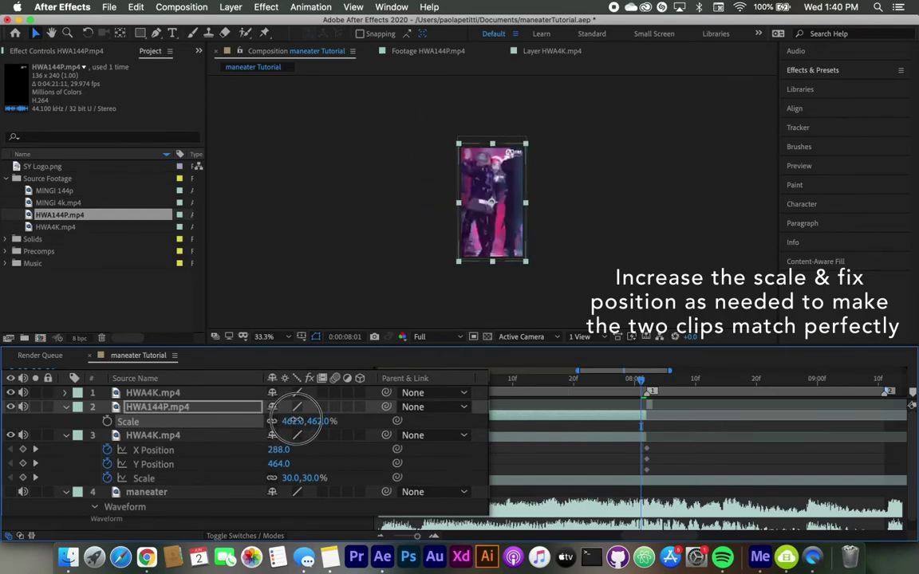
pyautogui.press('.')
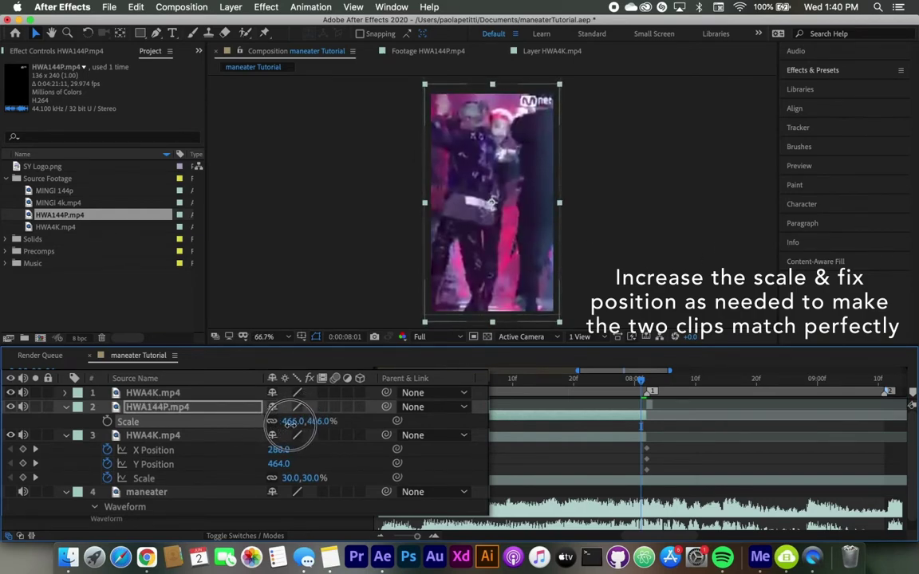
pyautogui.moveTo(292, 421); pyautogui.dragTo(299, 425)
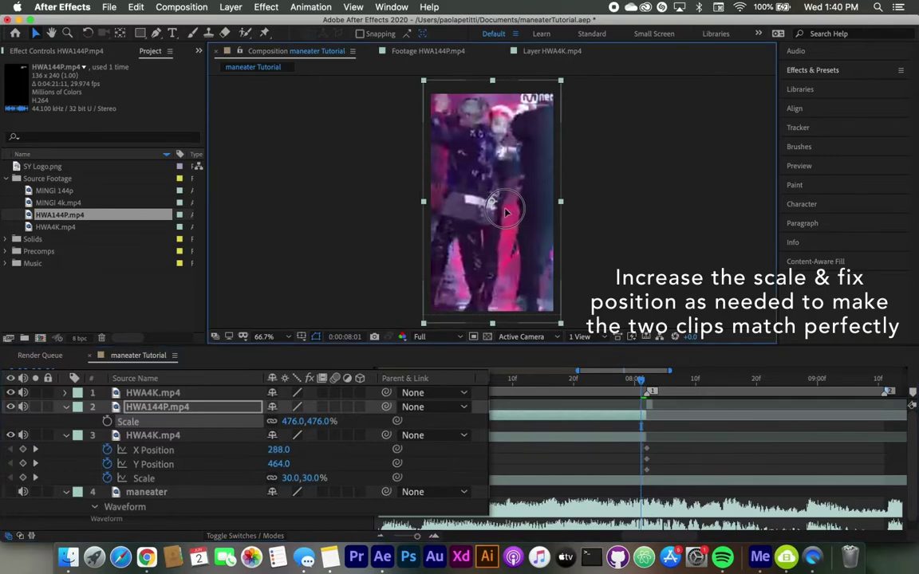
pyautogui.moveTo(507, 215); pyautogui.dragTo(508, 205)
# Step: Lower HWA144P's opacity to check alignment, nudge it into place, then restore 100% opacity
pyautogui.press('t')
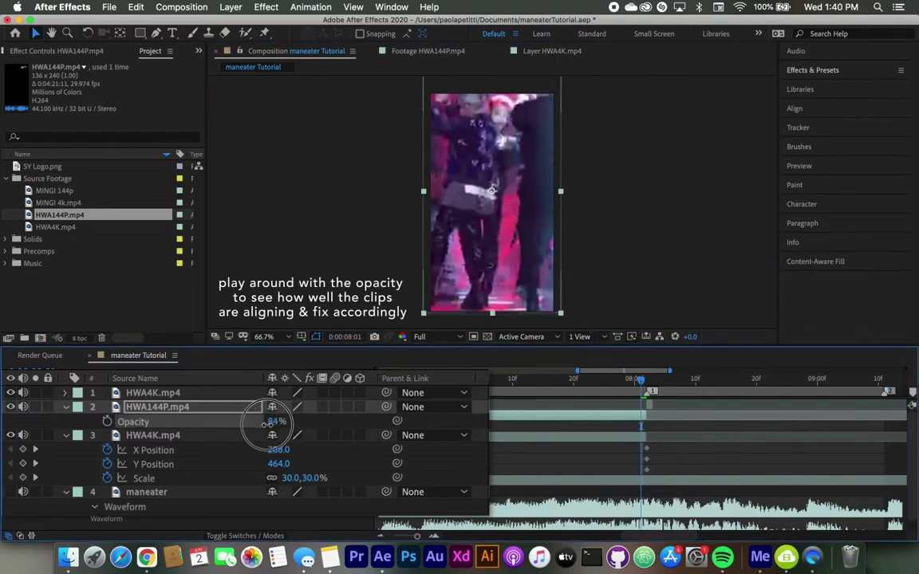
pyautogui.moveTo(278, 421); pyautogui.dragTo(315, 438)
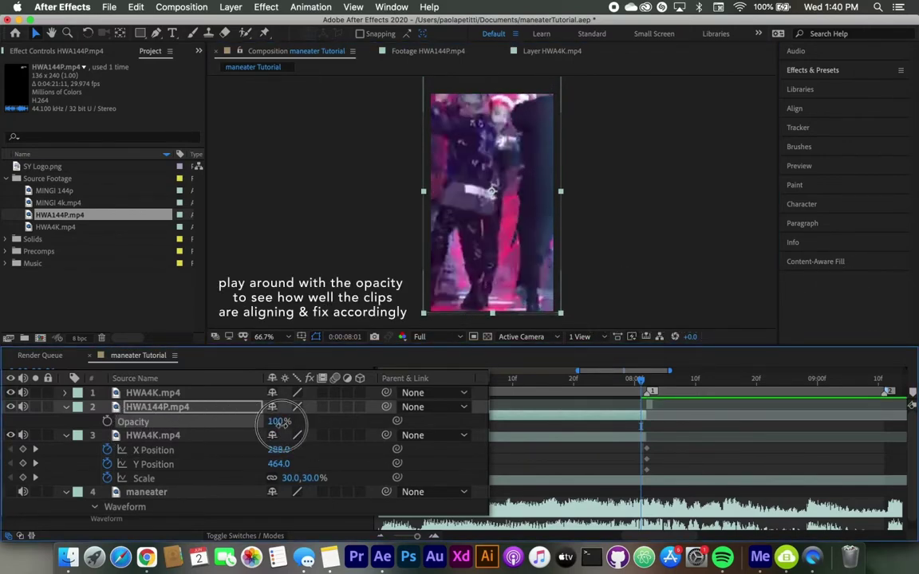
pyautogui.moveTo(492, 191); pyautogui.dragTo(492, 194)
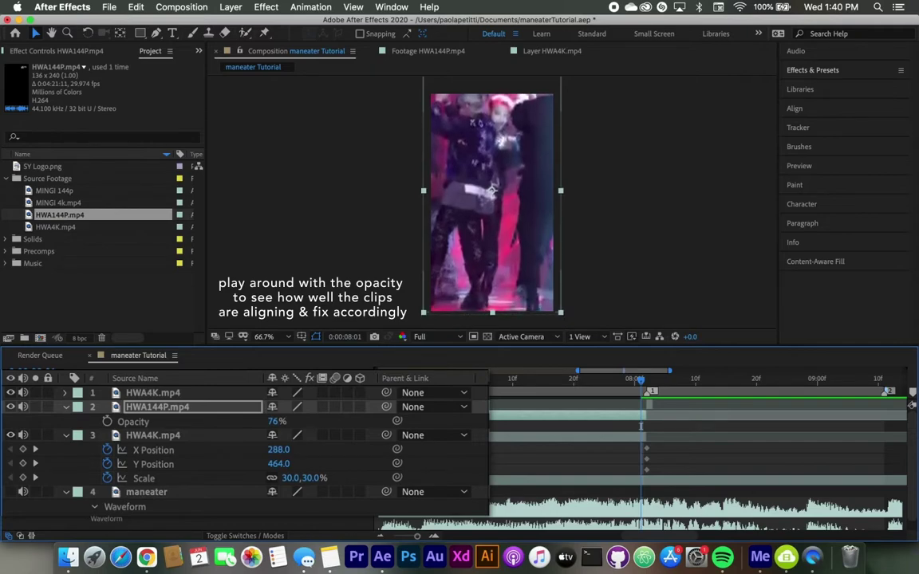
pyautogui.moveTo(273, 423); pyautogui.dragTo(199, 458)
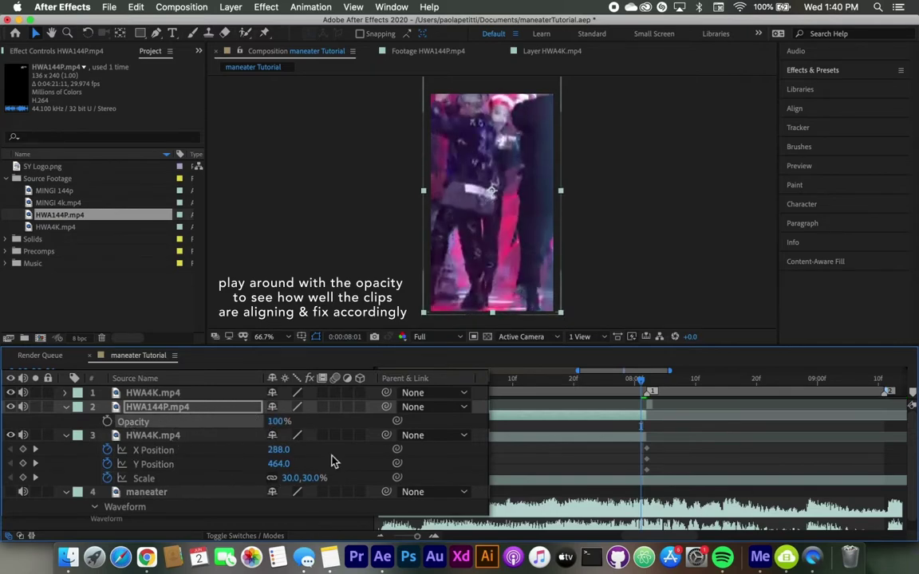
pyautogui.moveTo(278, 422)
pyautogui.mouseDown()
pyautogui.moveTo(304, 435)
pyautogui.moveTo(86, 448)
pyautogui.mouseUp()
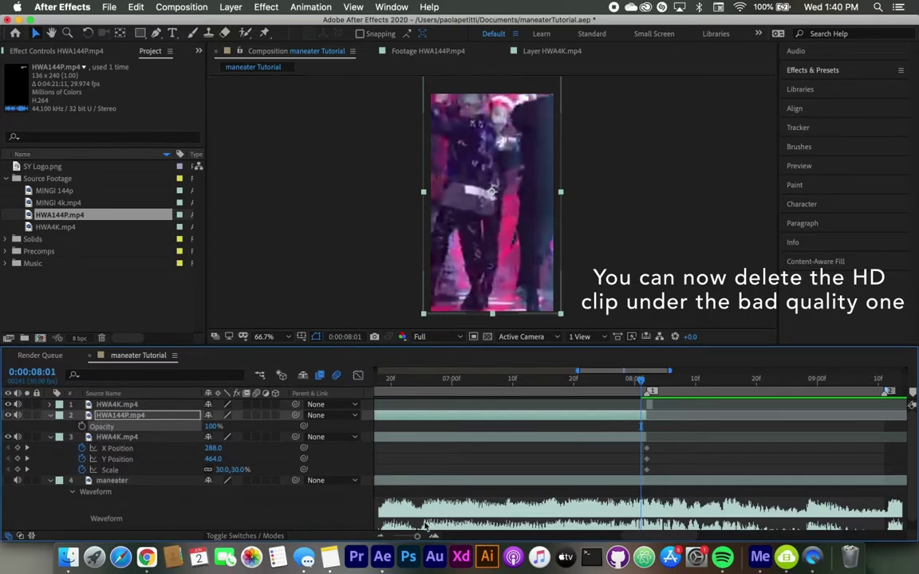
# Step: Delete the HD layer sitting beneath the low-quality clip
pyautogui.moveTo(425, 527); pyautogui.dragTo(367, 545)
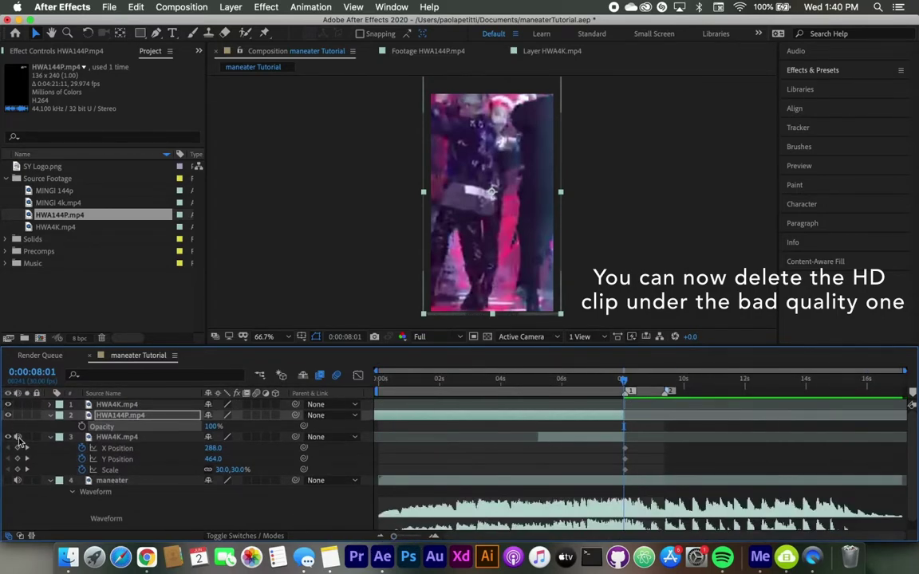
pyautogui.click(144, 437)
pyautogui.press('Delete')
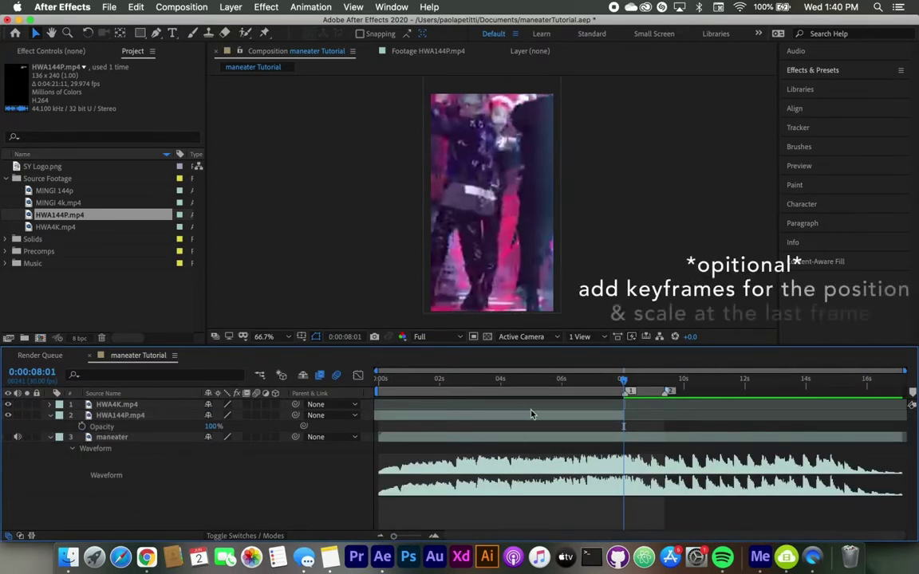
# Step: Reveal HWA144P's transform property and extend the top HD clip to the second marker
pyautogui.click(571, 416)
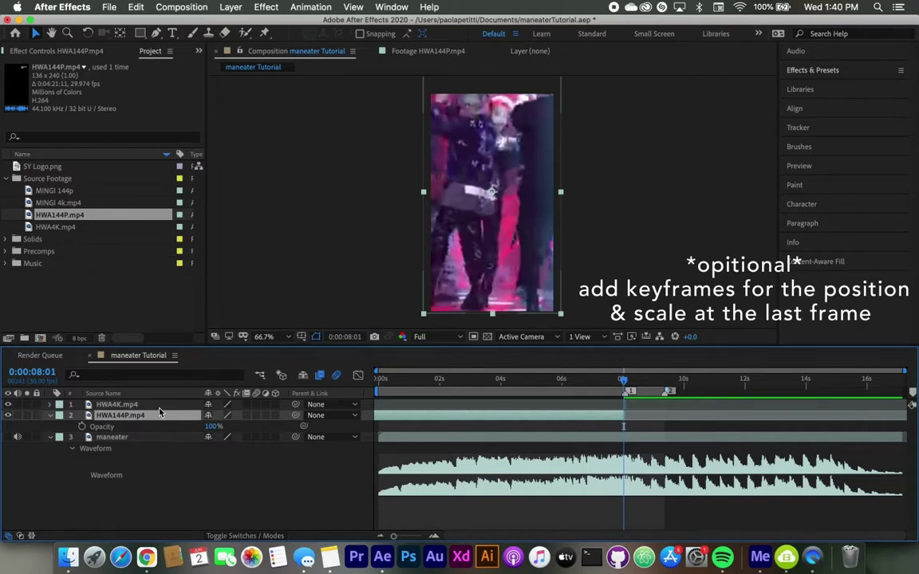
pyautogui.press('p')
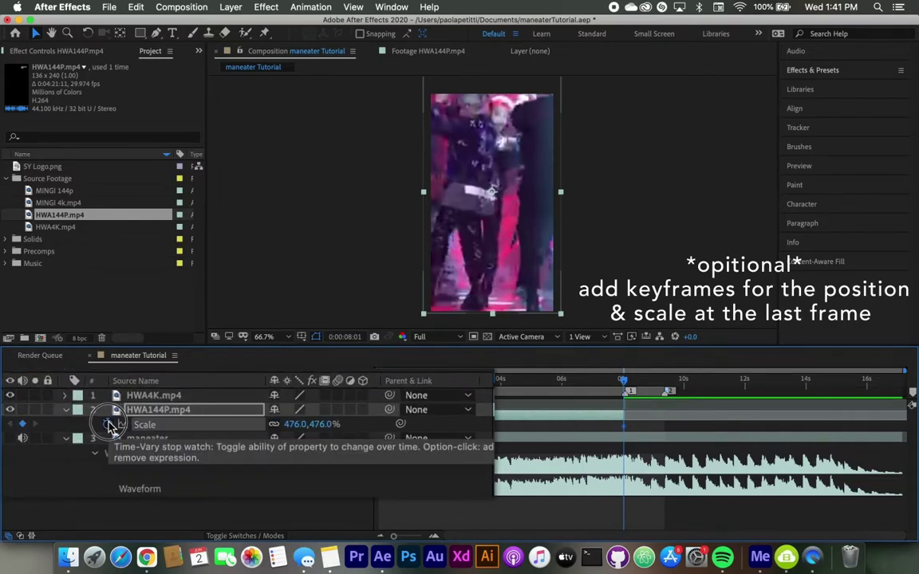
pyautogui.click(434, 536)
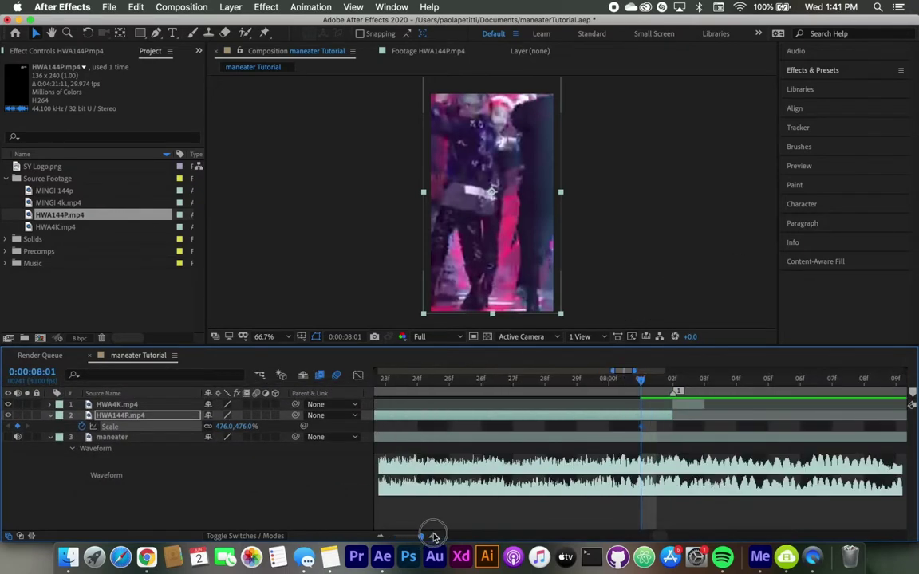
pyautogui.moveTo(671, 404); pyautogui.dragTo(634, 407)
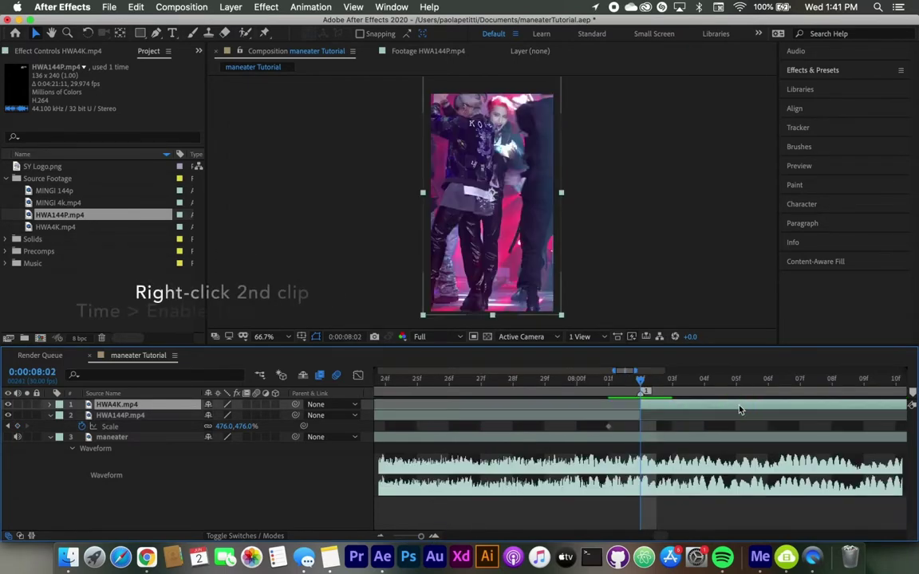
# Step: Enable Time Remapping on the top HD clip and move to the frame where slow motion starts
pyautogui.rightClick(739, 410)
pyautogui.click(479, 269)
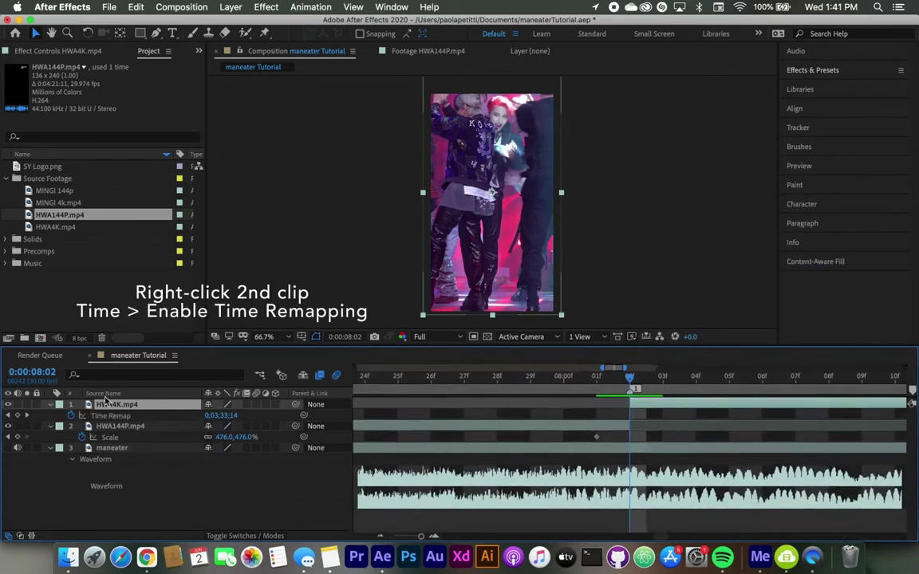
pyautogui.moveTo(315, 359)
pyautogui.mouseDown()
pyautogui.moveTo(525, 358)
pyautogui.moveTo(694, 345)
pyautogui.moveTo(653, 350)
pyautogui.mouseUp()
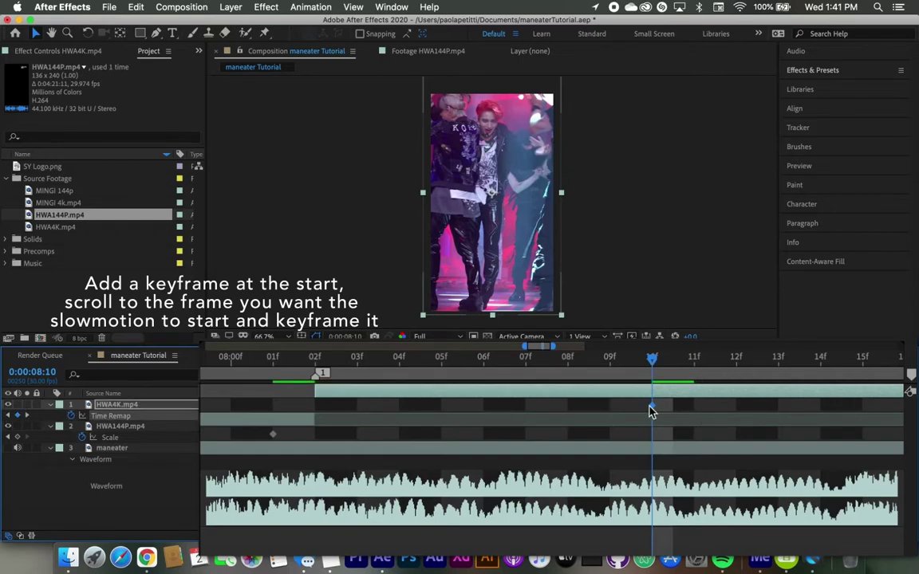
# Step: Move the second Time Remap keyframe to 0:00:08:07 and put the playhead there
pyautogui.click(524, 408)
pyautogui.press('u')
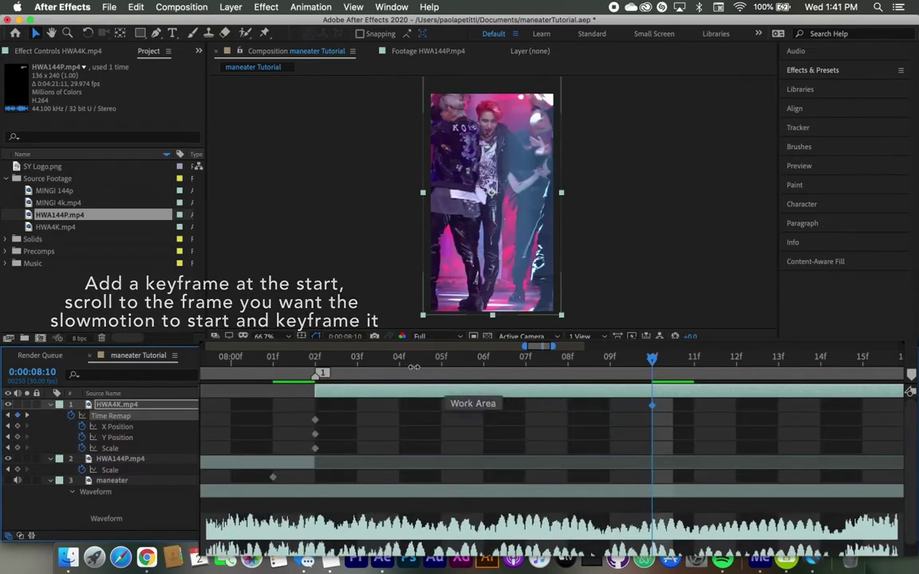
pyautogui.click(316, 361)
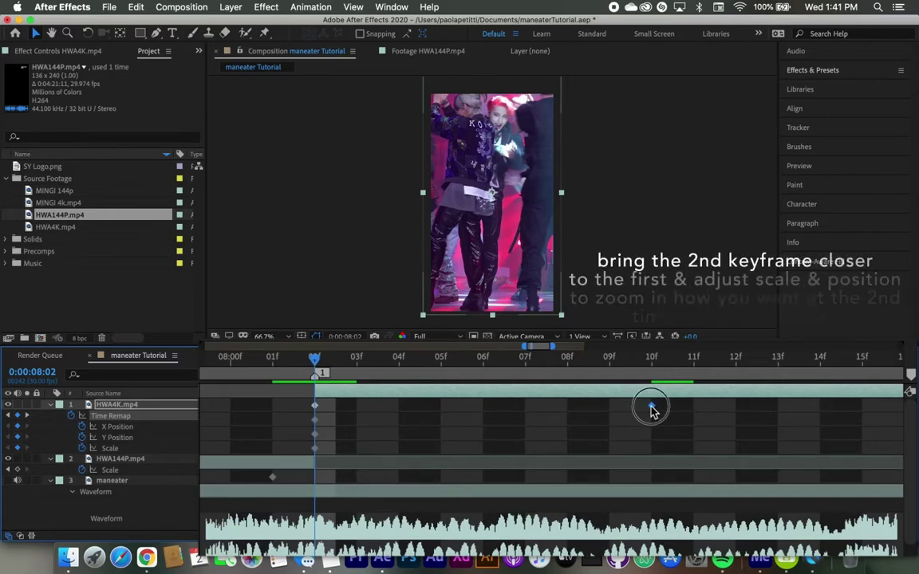
pyautogui.moveTo(652, 408); pyautogui.dragTo(501, 415)
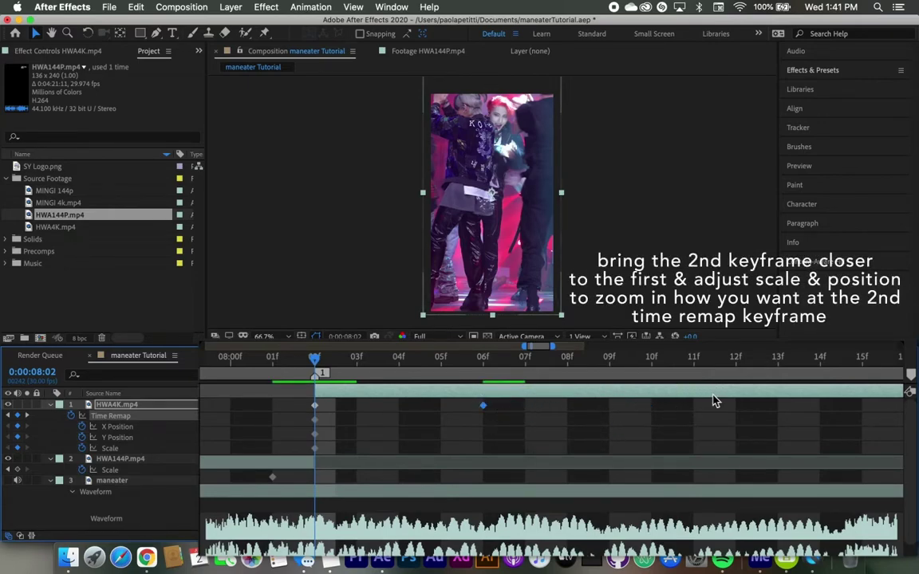
pyautogui.click(526, 360)
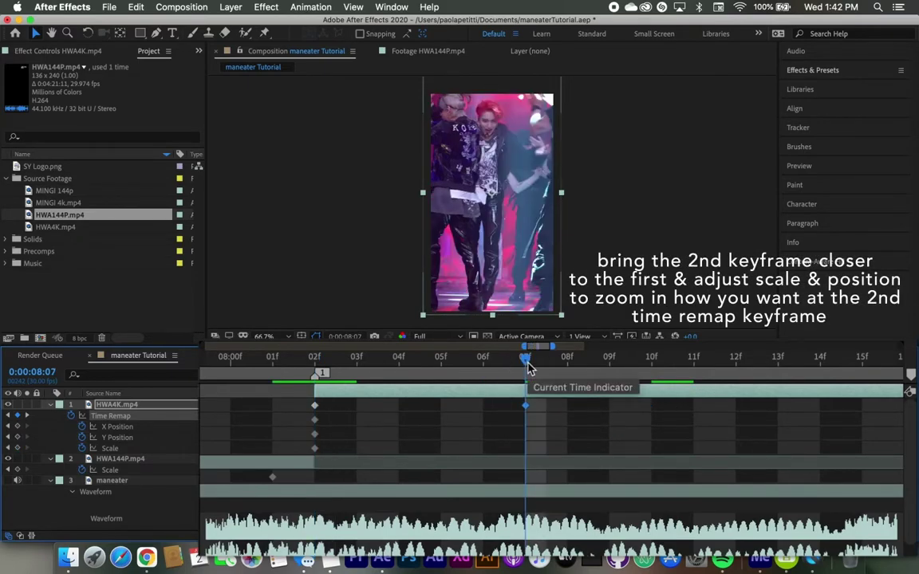
# Step: Scale up and reposition the HD clip to zoom in on the dancer's face, using a grid
pyautogui.moveTo(562, 315); pyautogui.dragTo(641, 331)
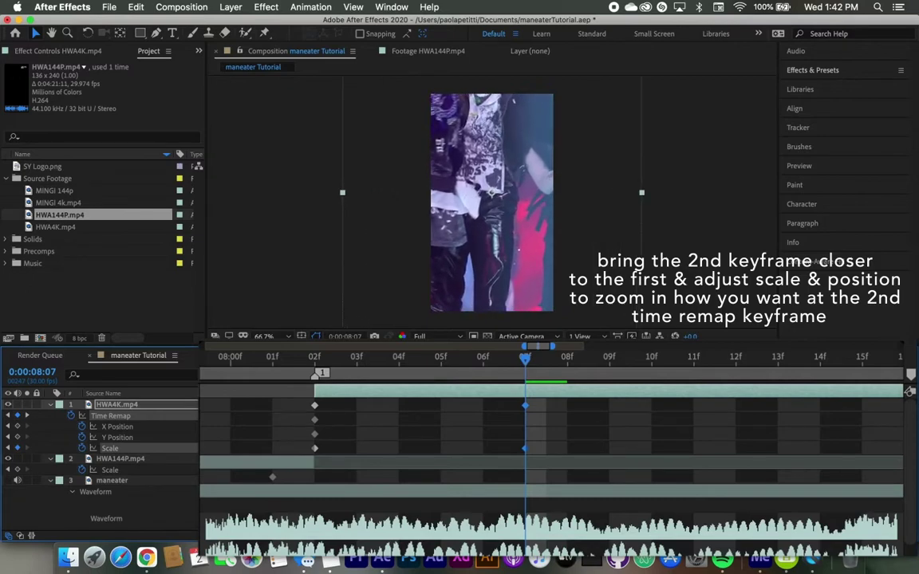
pyautogui.moveTo(540, 182); pyautogui.dragTo(540, 265)
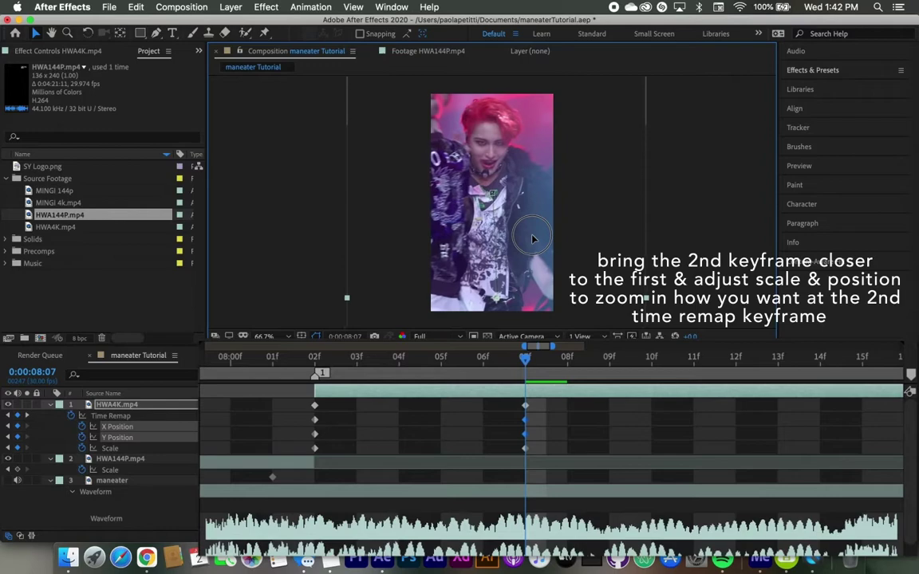
pyautogui.moveTo(539, 266); pyautogui.dragTo(545, 266)
pyautogui.press('super+apostrophe')
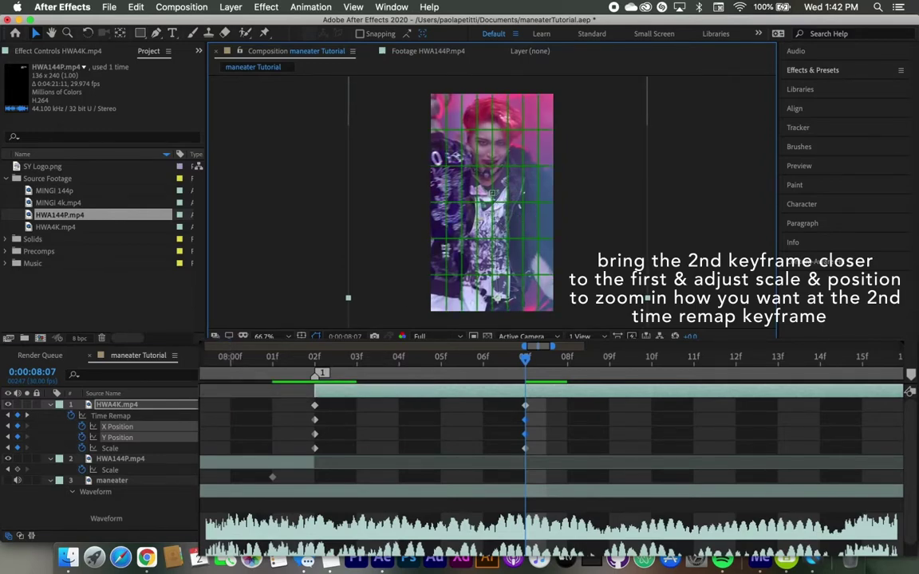
pyautogui.press('alt+shift+KP_Add')
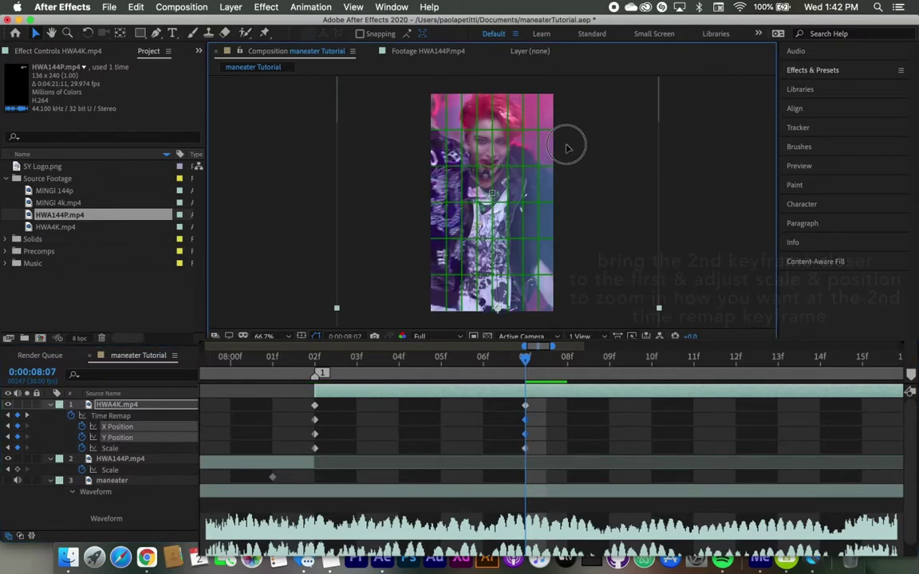
pyautogui.hotkey('shift', 'Down')
pyautogui.moveTo(568, 154); pyautogui.dragTo(568, 169)
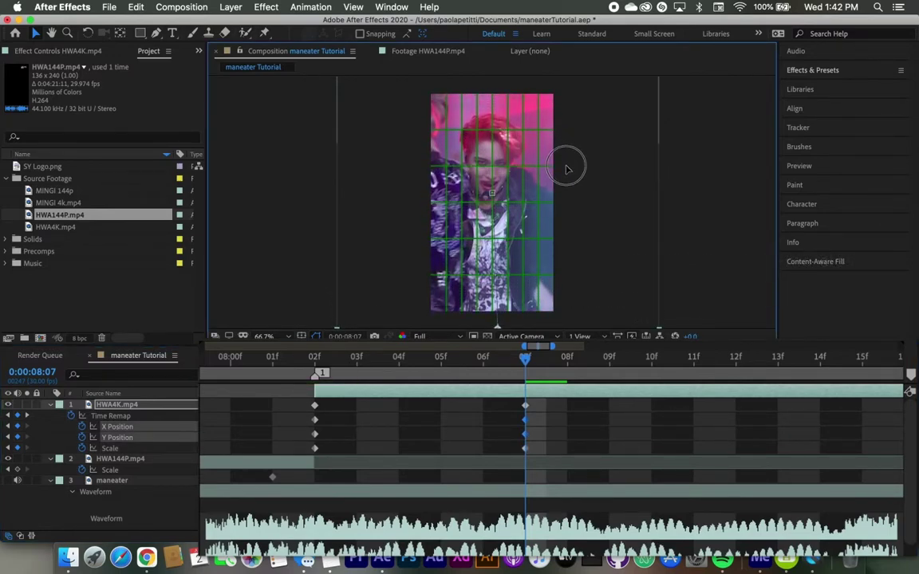
# Step: Apply Easy Ease to the HD layer's Scale and X/Y Position keyframes
pyautogui.moveTo(303, 420); pyautogui.dragTo(532, 439)
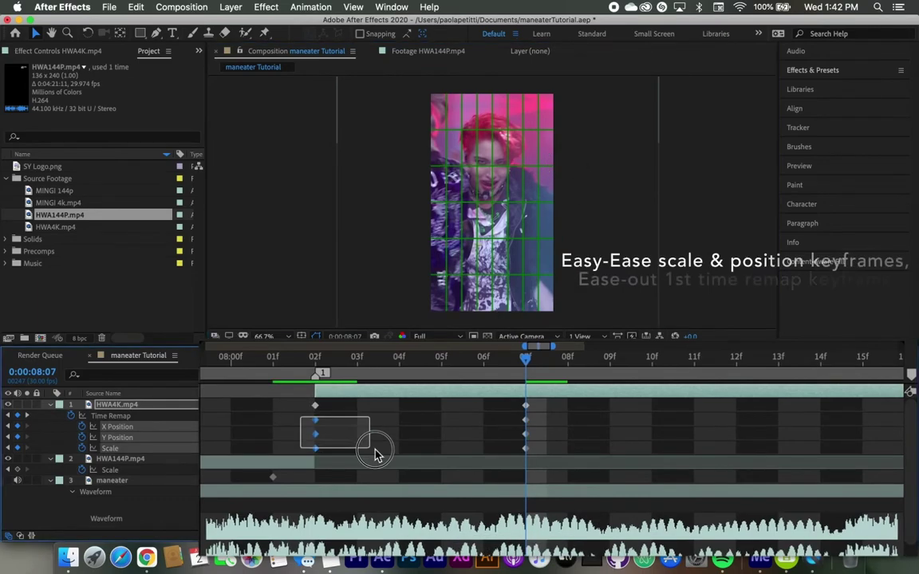
pyautogui.rightClick(316, 422)
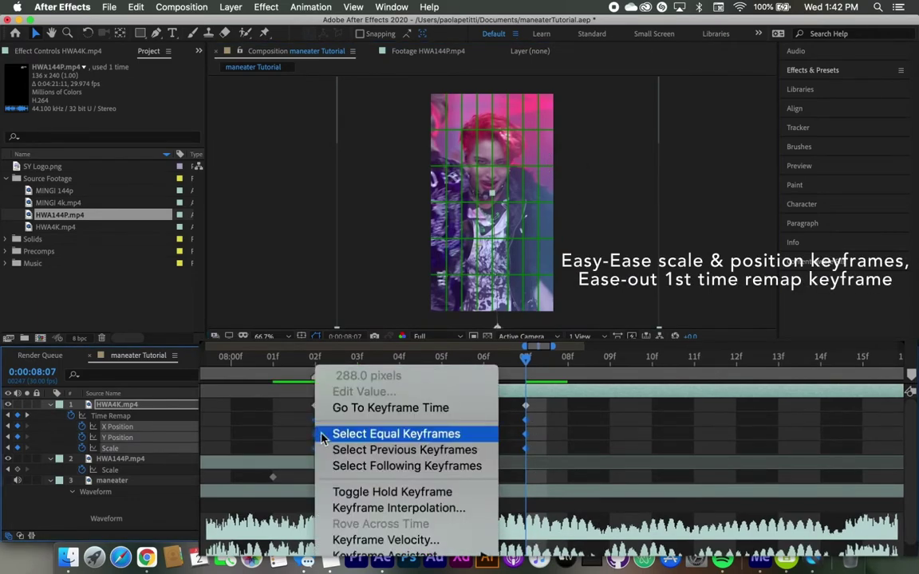
pyautogui.moveTo(374, 556)
pyautogui.click(543, 460)
# Step: Ease out of the first Time Remap keyframe
pyautogui.click(316, 407)
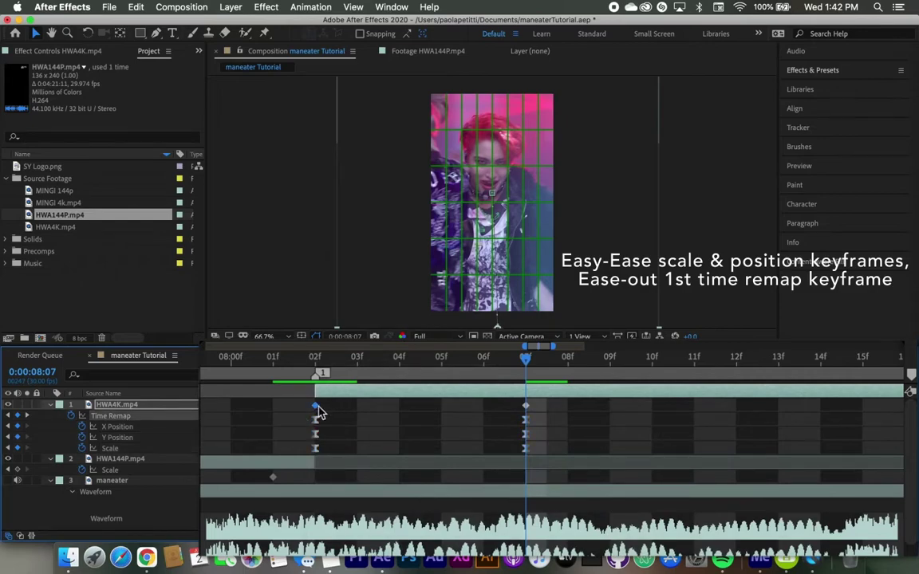
pyautogui.rightClick(316, 409)
pyautogui.moveTo(375, 556)
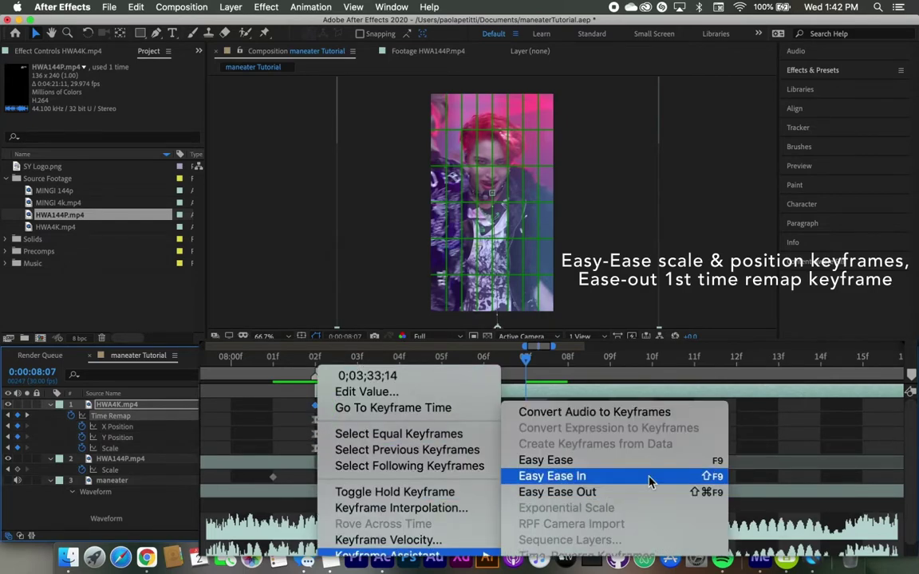
pyautogui.click(638, 493)
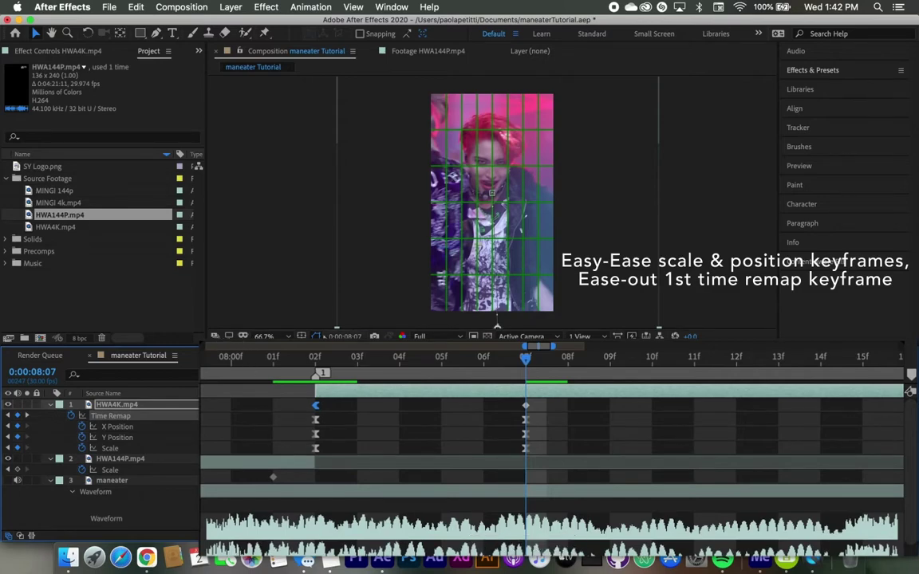
# Step: Turn off the grid overlay and zoom the timeline in on the keyframes
pyautogui.click(302, 336)
pyautogui.click(349, 359)
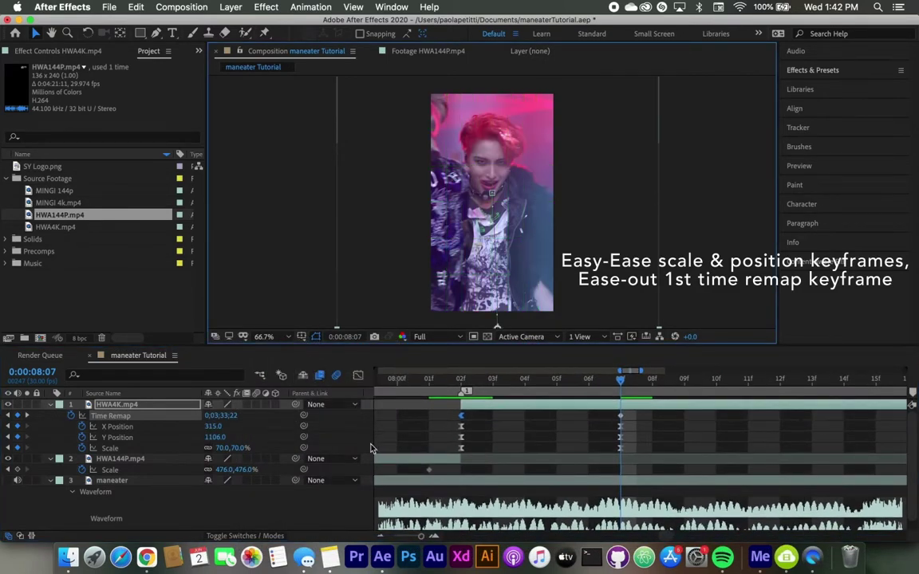
pyautogui.moveTo(413, 539); pyautogui.dragTo(418, 537)
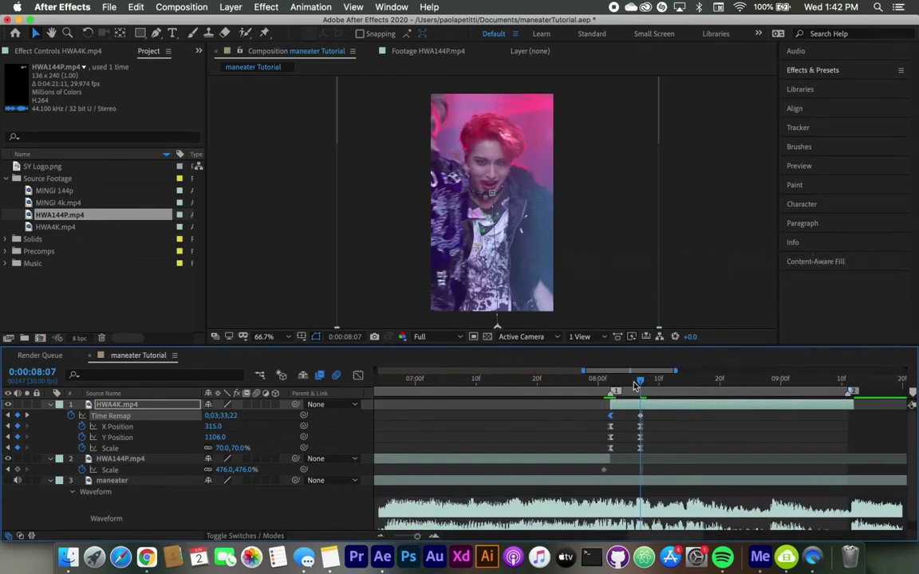
# Step: Add Time Remap keyframes near the clip end, around 0:00:09:06 and 0:00:09:13
pyautogui.moveTo(640, 386); pyautogui.dragTo(647, 386)
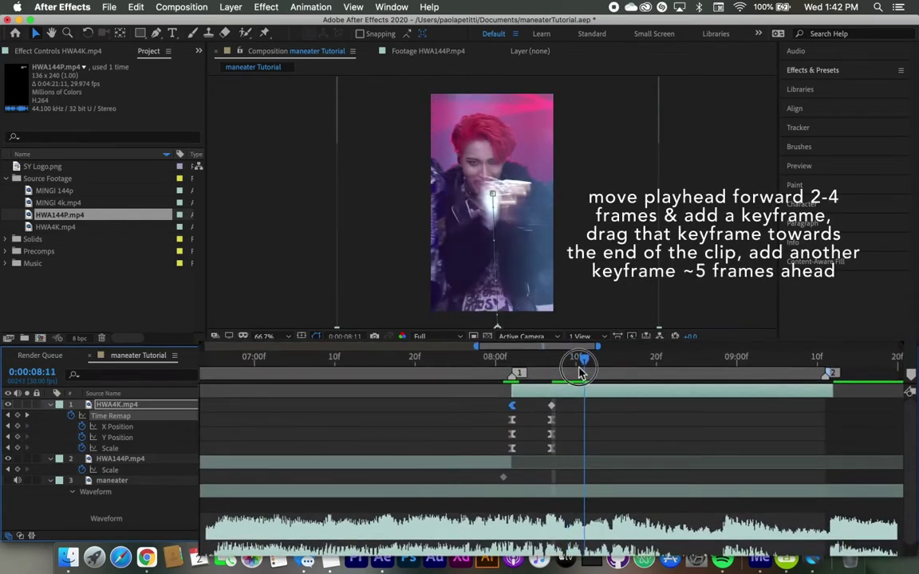
pyautogui.moveTo(560, 377); pyautogui.dragTo(551, 376)
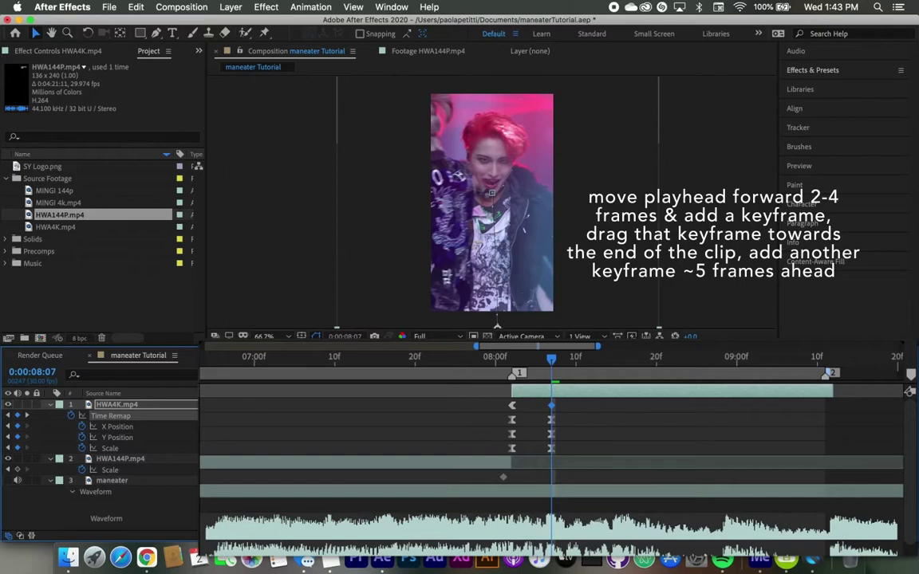
pyautogui.press('pagedown')
pyautogui.press('pagedown')
pyautogui.press('pagedown')
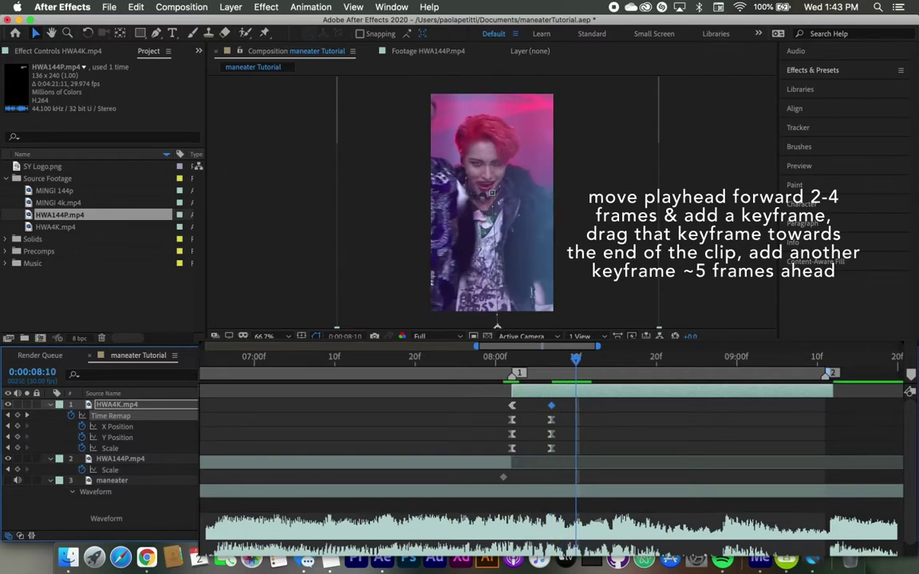
pyautogui.moveTo(576, 406); pyautogui.dragTo(784, 406)
pyautogui.moveTo(810, 359); pyautogui.dragTo(841, 361)
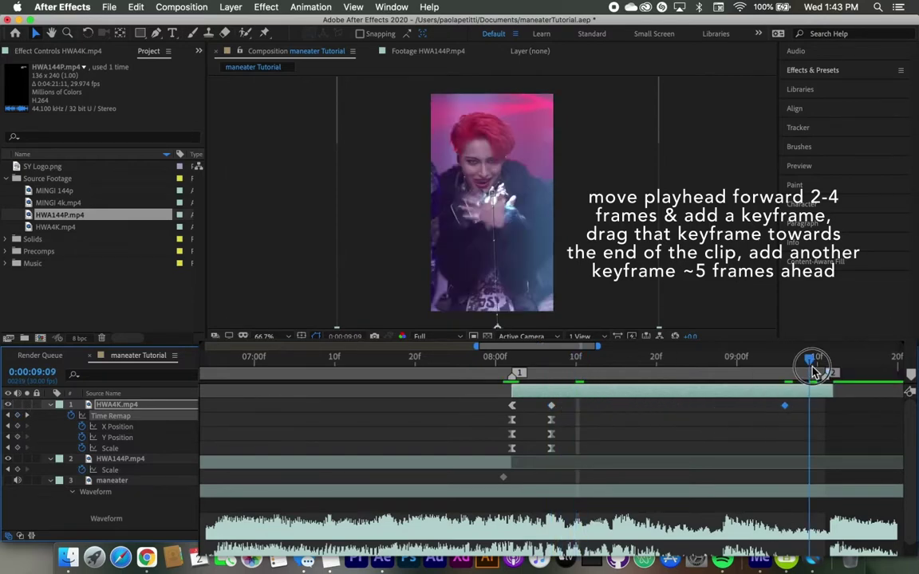
pyautogui.click(18, 416)
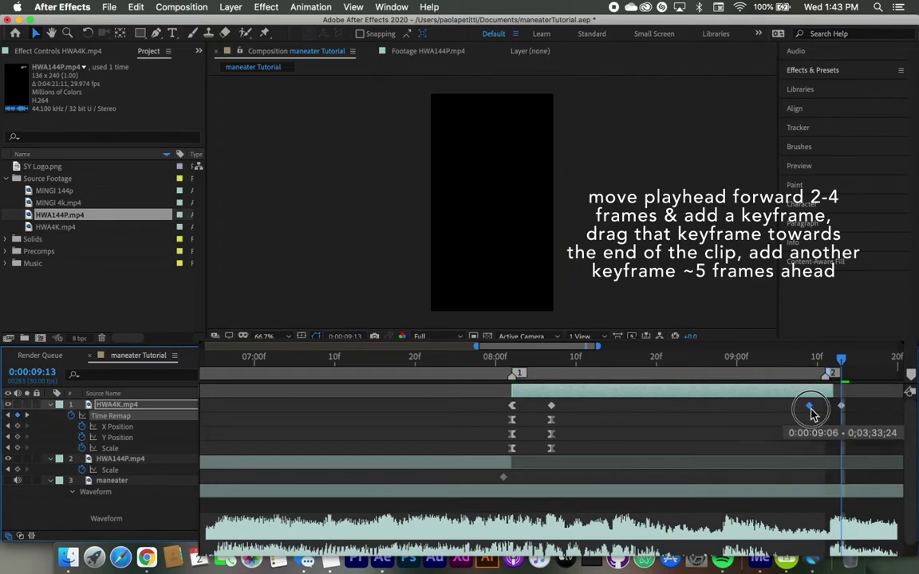
# Step: Apply ease-in and ease-out to the two new Time Remap keyframes
pyautogui.rightClick(807, 407)
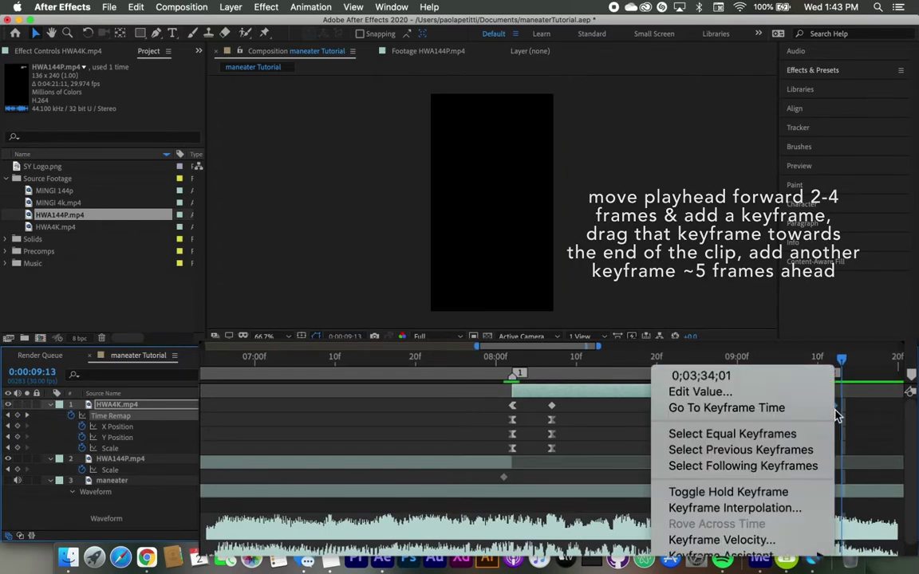
pyautogui.click(550, 406)
pyautogui.rightClick(550, 406)
pyautogui.moveTo(614, 556)
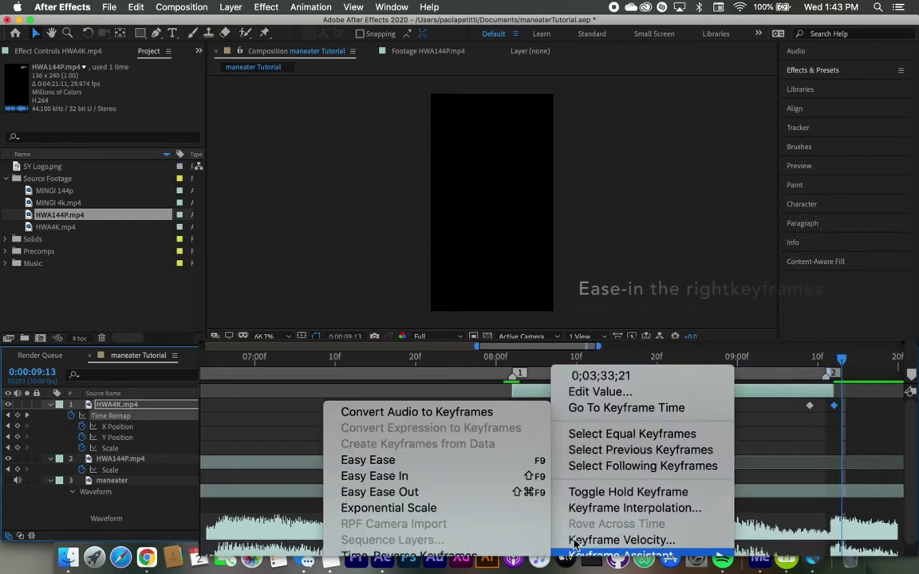
pyautogui.click(430, 475)
pyautogui.rightClick(810, 406)
pyautogui.moveTo(702, 556)
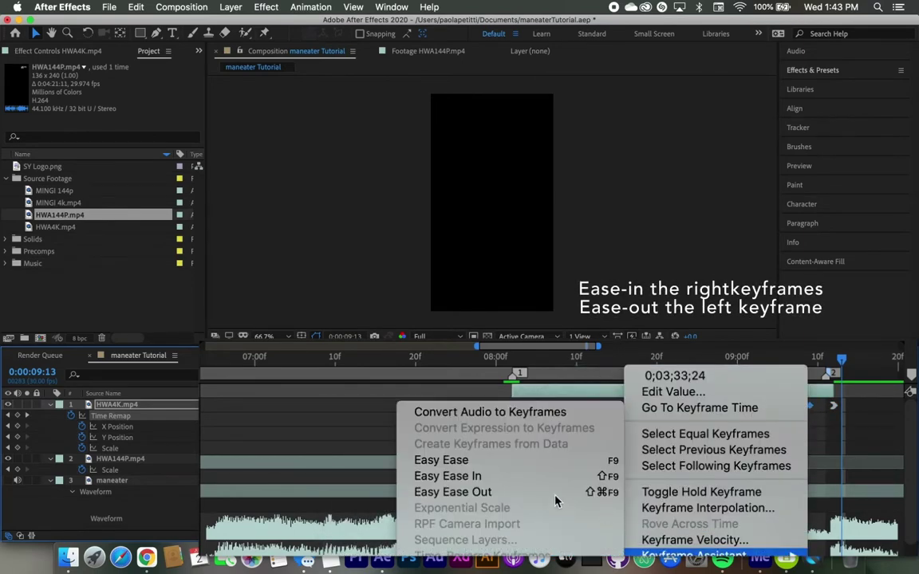
pyautogui.click(544, 490)
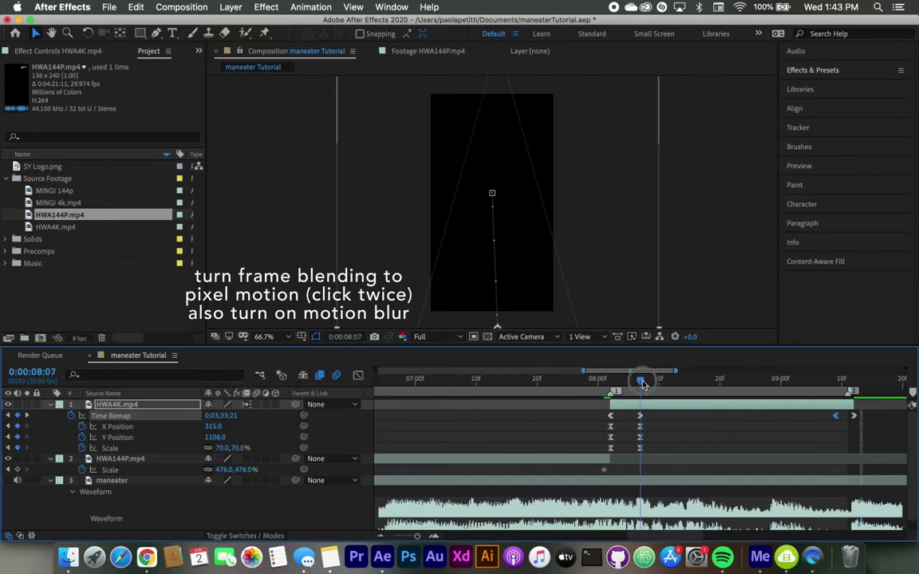
# Step: Preview the whole composition from the start, stopping around the transition at 0:00:07:07
pyautogui.press(';')
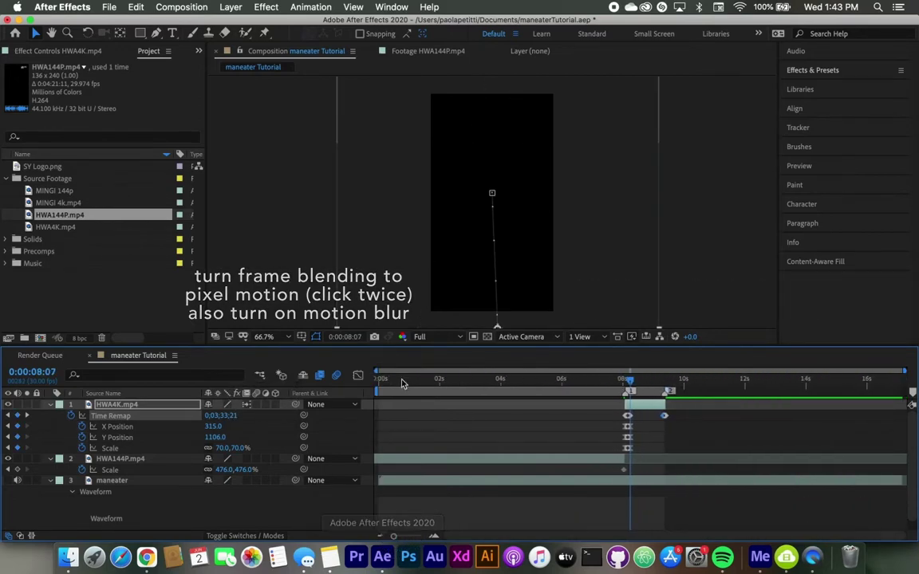
pyautogui.press('Home')
pyautogui.click(393, 458)
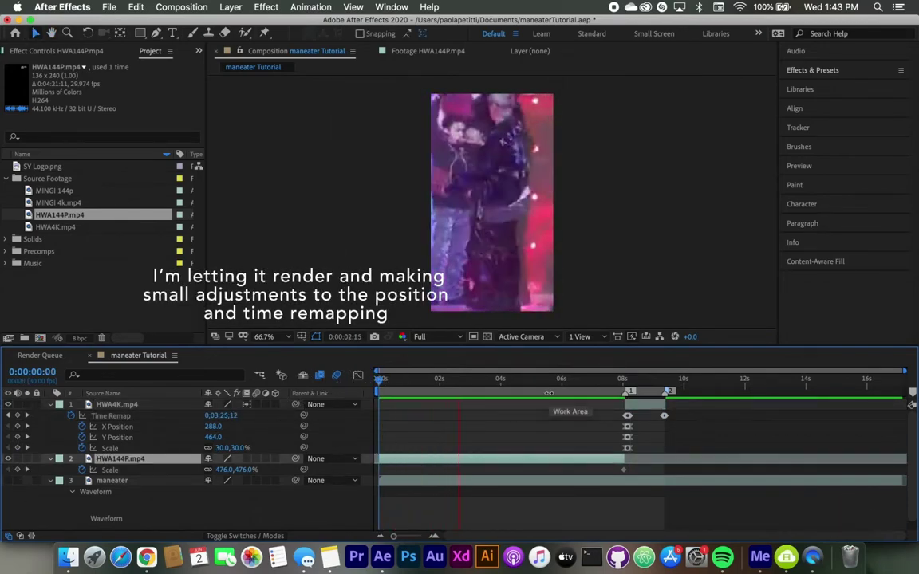
pyautogui.click(599, 379)
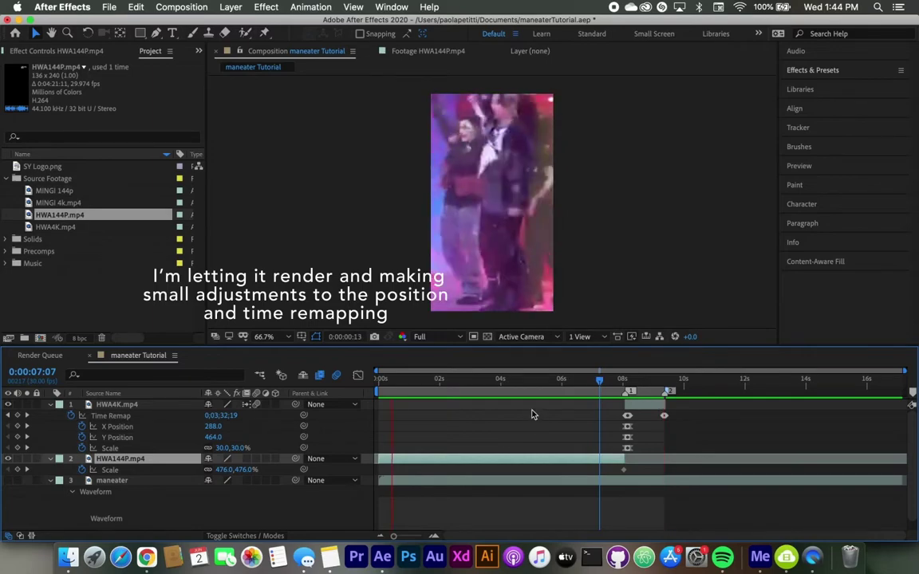
pyautogui.press('space')
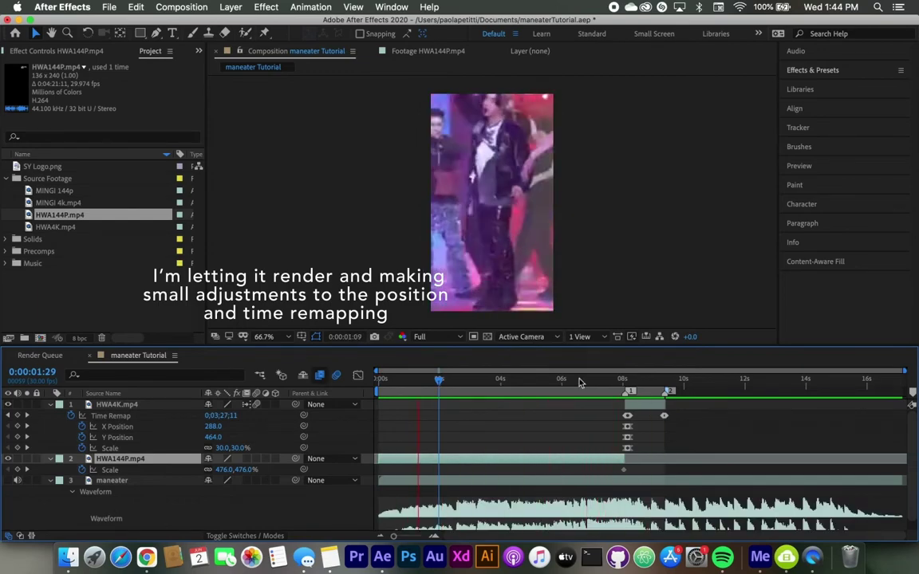
pyautogui.click(476, 221)
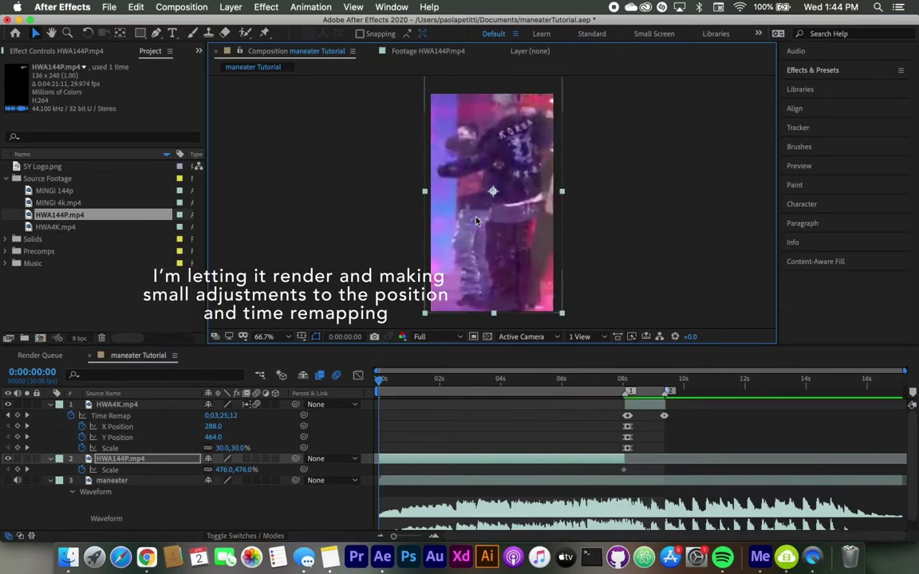
pyautogui.press('space')
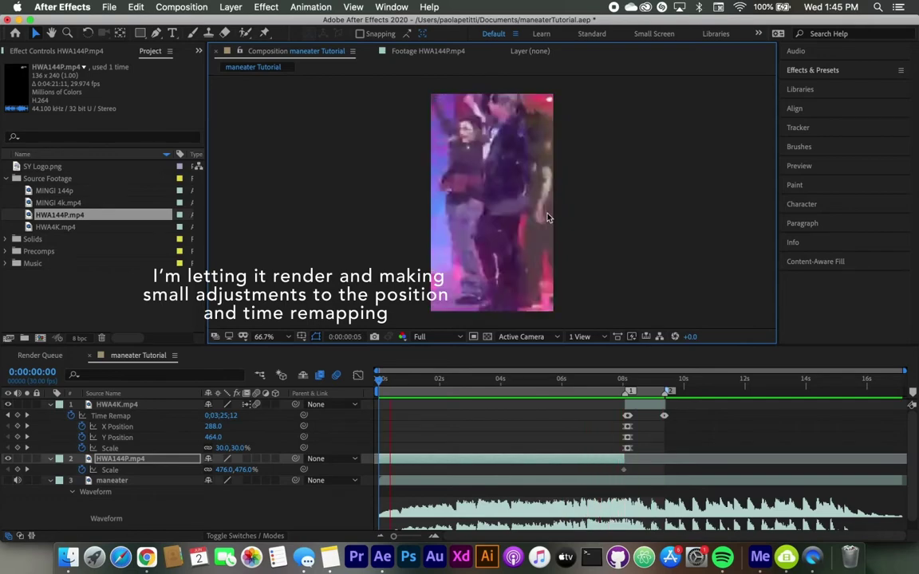
pyautogui.click(656, 379)
# Step: Check HWA4K.mp4's time remap keyframes at 0:00:08:04 and 0:00:09:09, then replay from the start
pyautogui.press(';')
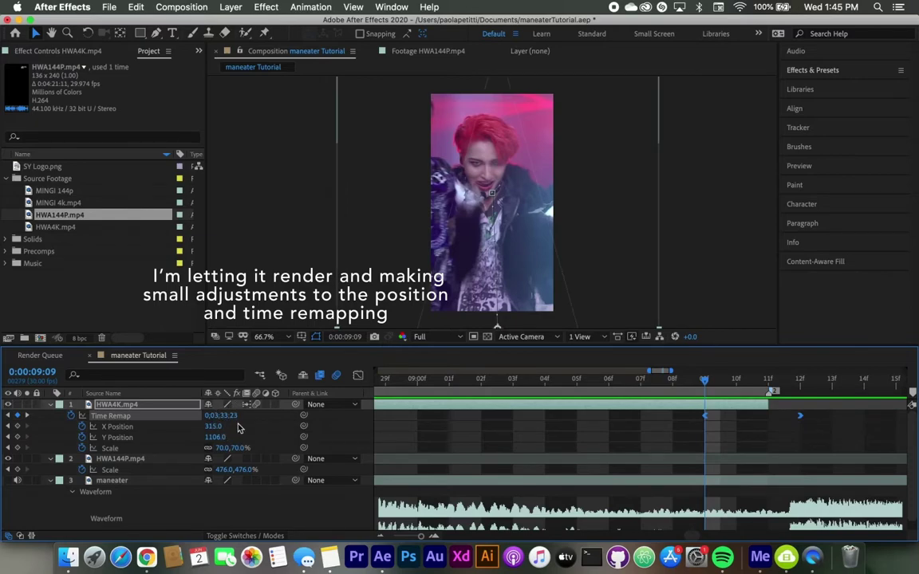
pyautogui.moveTo(421, 535); pyautogui.dragTo(405, 535)
pyautogui.moveTo(762, 379); pyautogui.dragTo(707, 393)
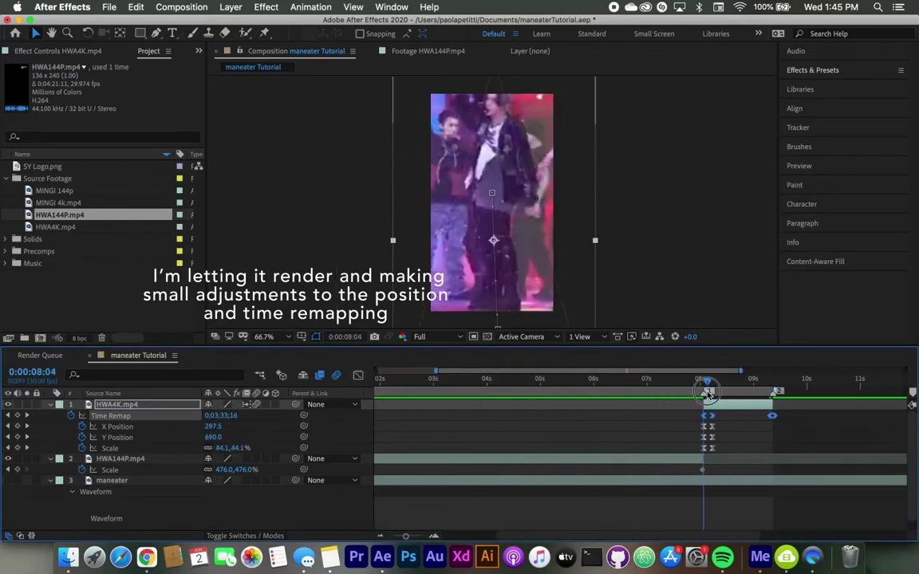
pyautogui.press('k')
pyautogui.press(';')
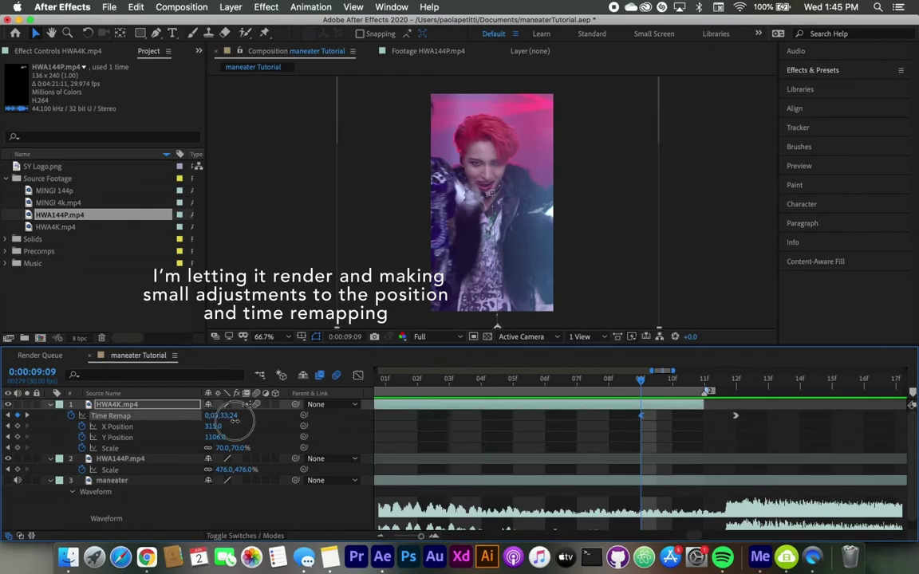
pyautogui.moveTo(422, 536); pyautogui.dragTo(398, 535)
pyautogui.press('Home')
pyautogui.press('space')
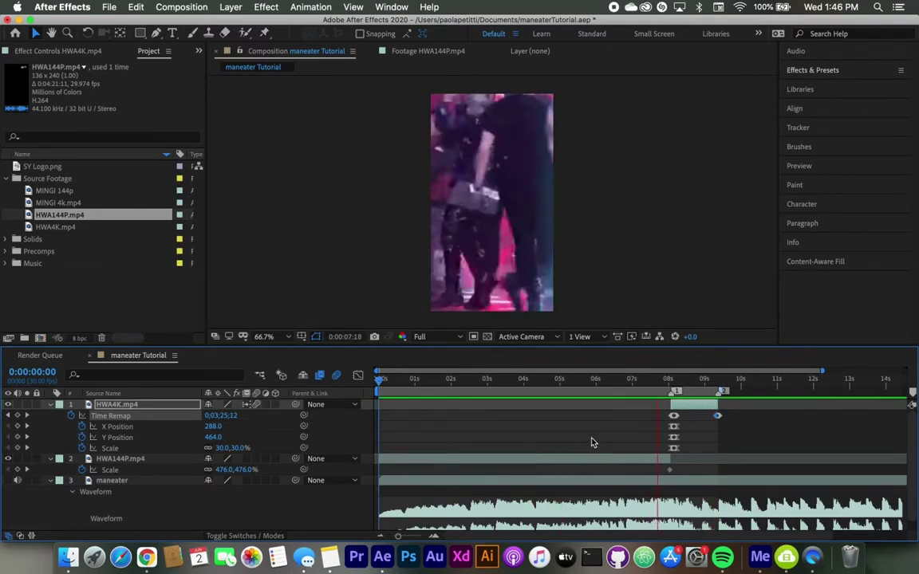
# Step: Keyframe the first clip's opacity to fade in from transparent, ending at 0:00:02:01
pyautogui.click(451, 382)
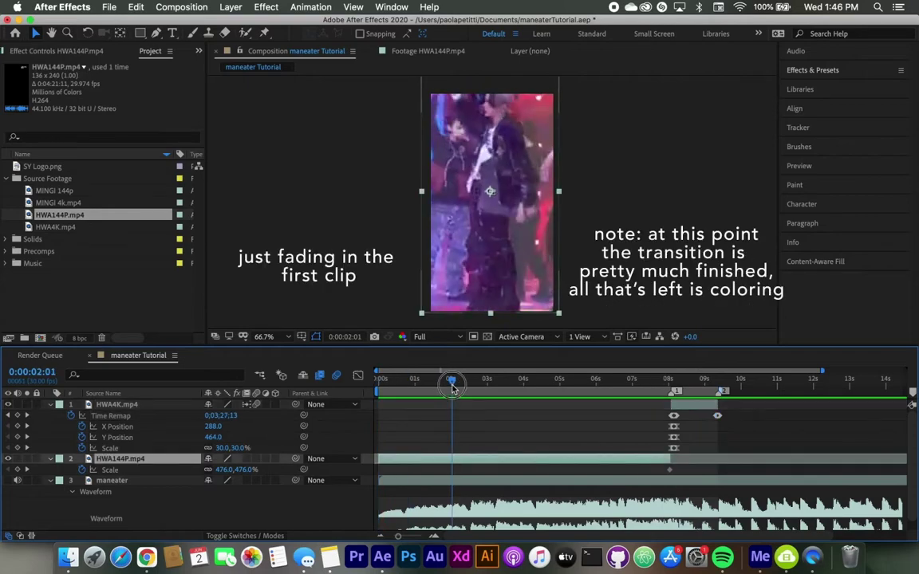
pyautogui.click(85, 471)
pyautogui.press('Home')
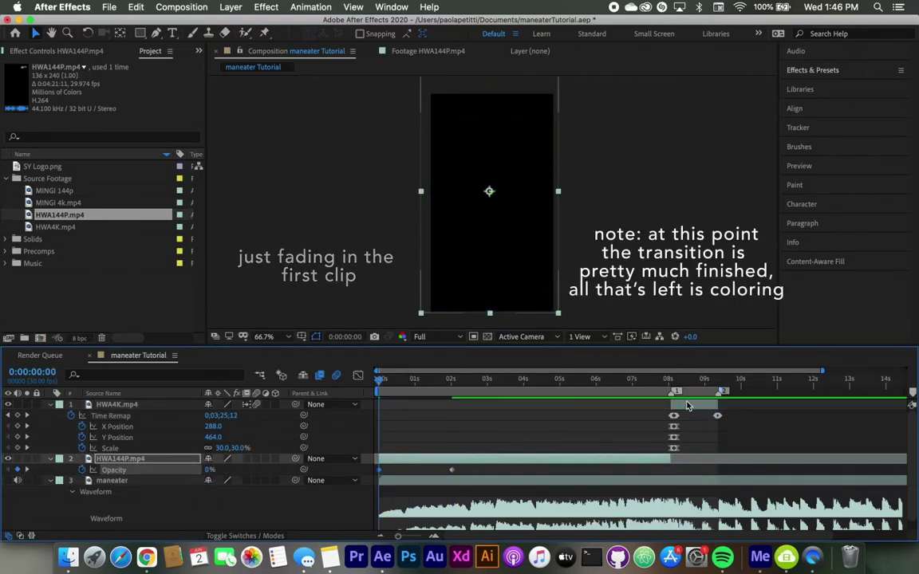
# Step: Add a new adjustment layer on top, trimmed to end at 0:00:08:07
pyautogui.rightClick(75, 399)
pyautogui.moveTo(88, 402)
pyautogui.click(305, 485)
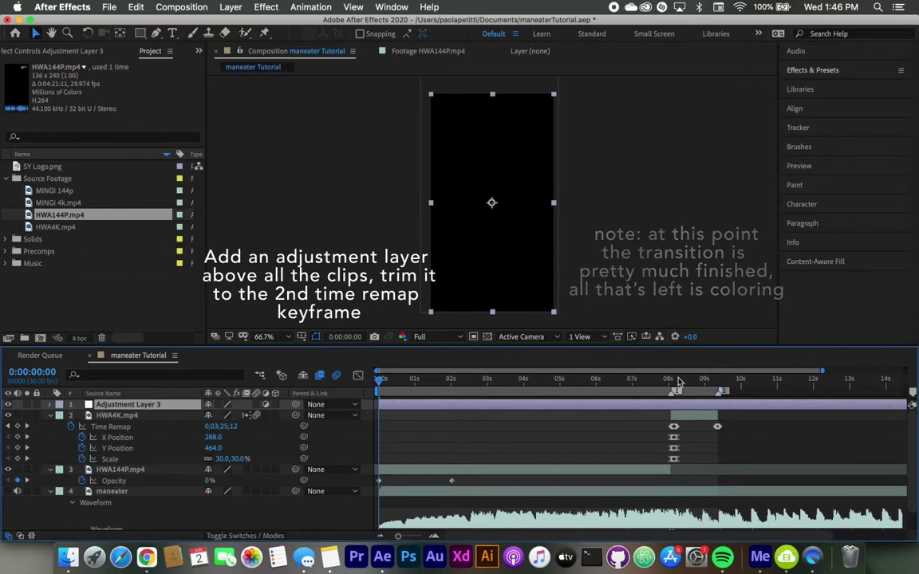
pyautogui.click(24, 428)
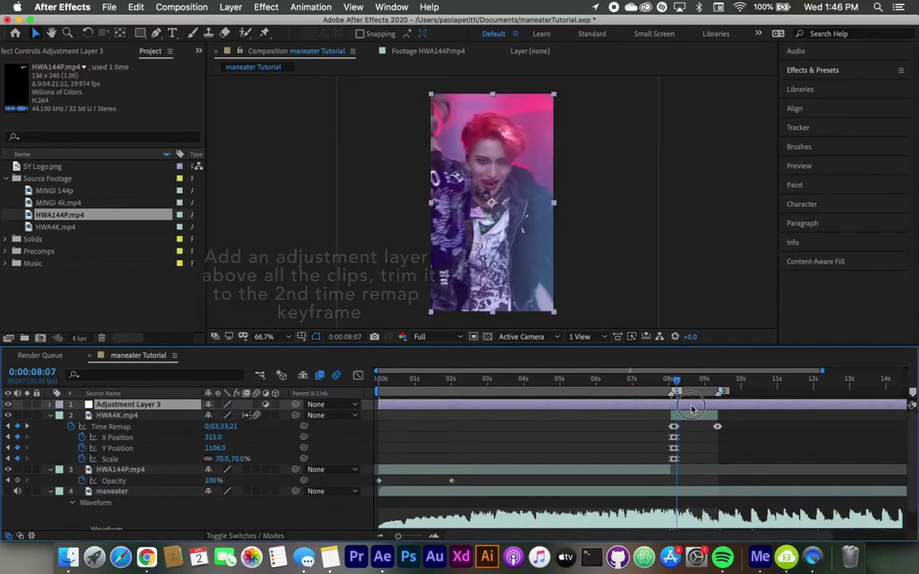
pyautogui.hotkey('alt', ']')
# Step: Apply the Tint effect to the adjustment layer at 0:00:07:05
pyautogui.click(638, 381)
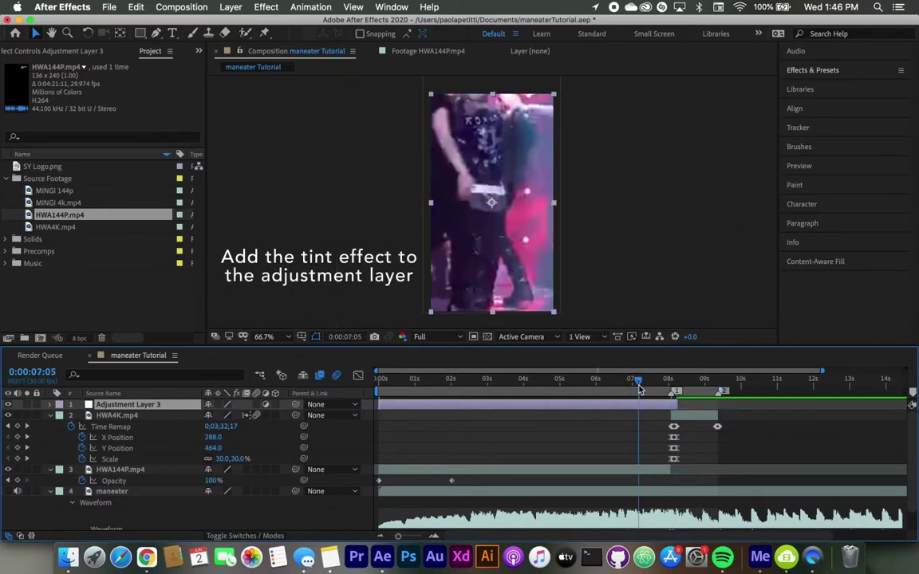
pyautogui.click(812, 70)
pyautogui.click(786, 53)
pyautogui.write('tint')
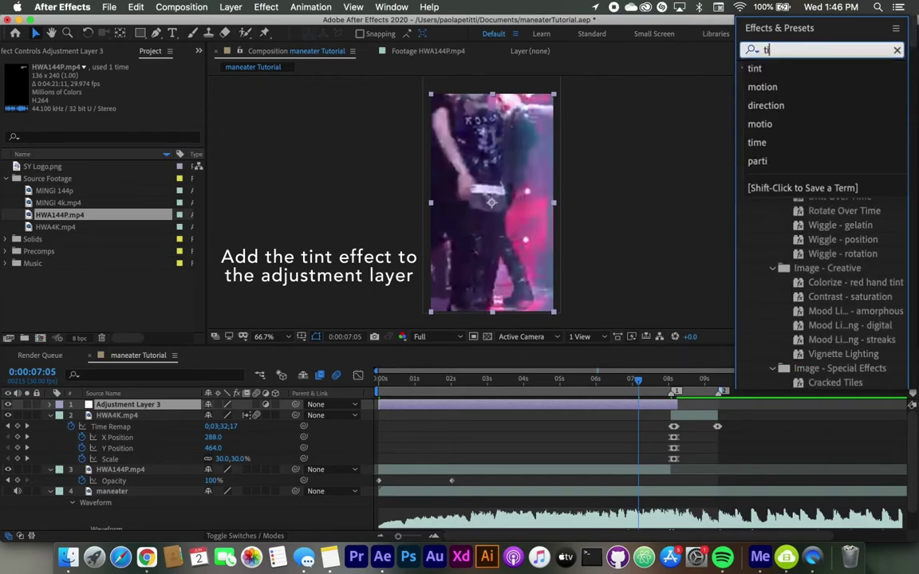
pyautogui.moveTo(802, 139); pyautogui.dragTo(549, 406)
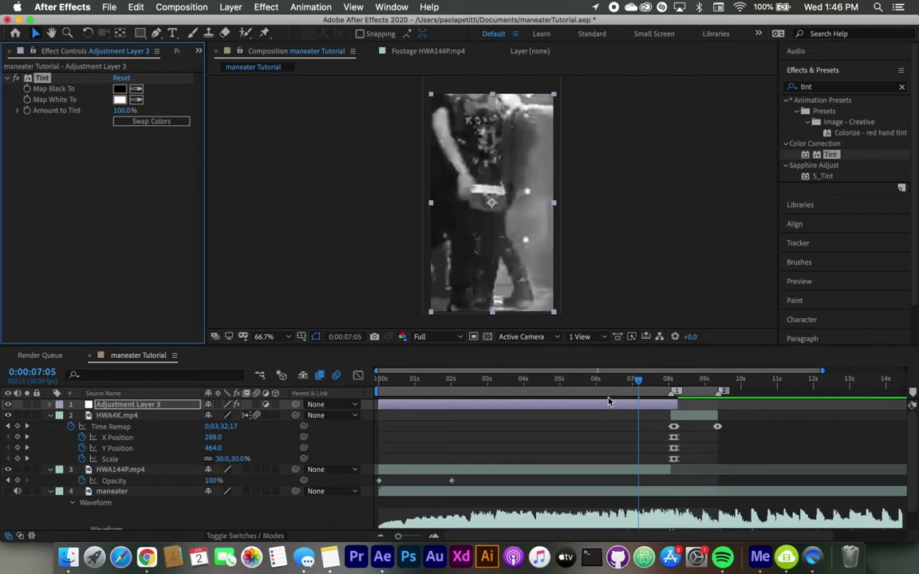
# Step: Keyframe Amount to Tint so it drops to 0% at the HD clip's start
pyautogui.click(676, 417)
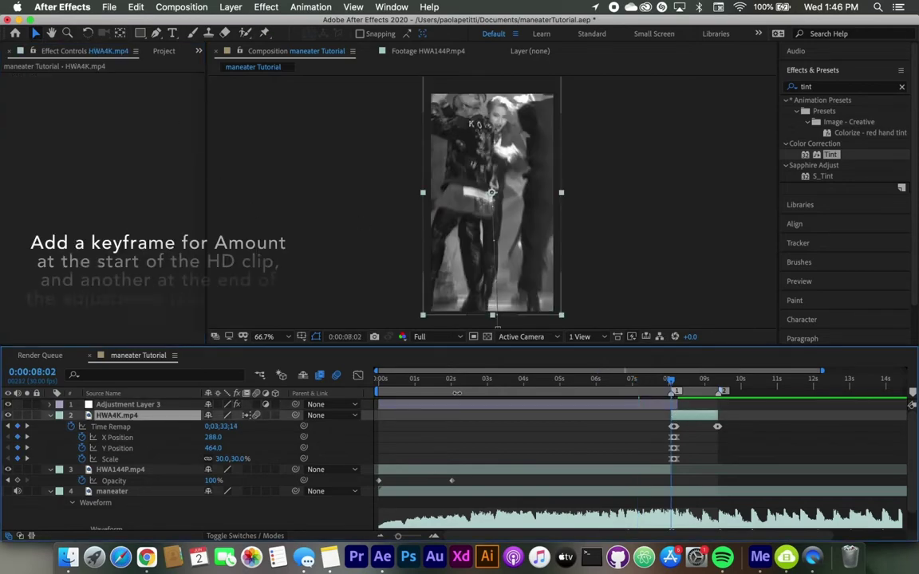
pyautogui.click(456, 406)
pyautogui.click(35, 111)
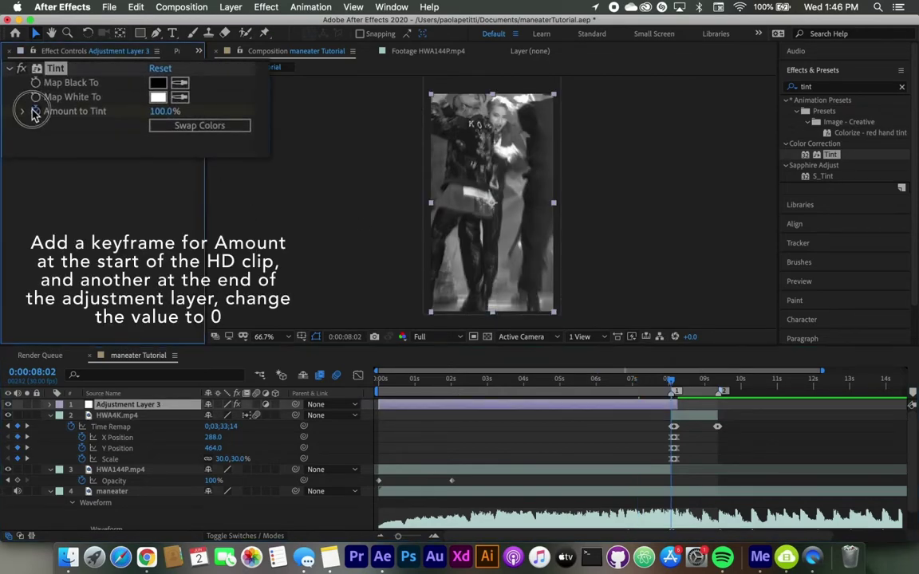
pyautogui.press('pagedown')
pyautogui.press('pagedown')
pyautogui.press('pagedown')
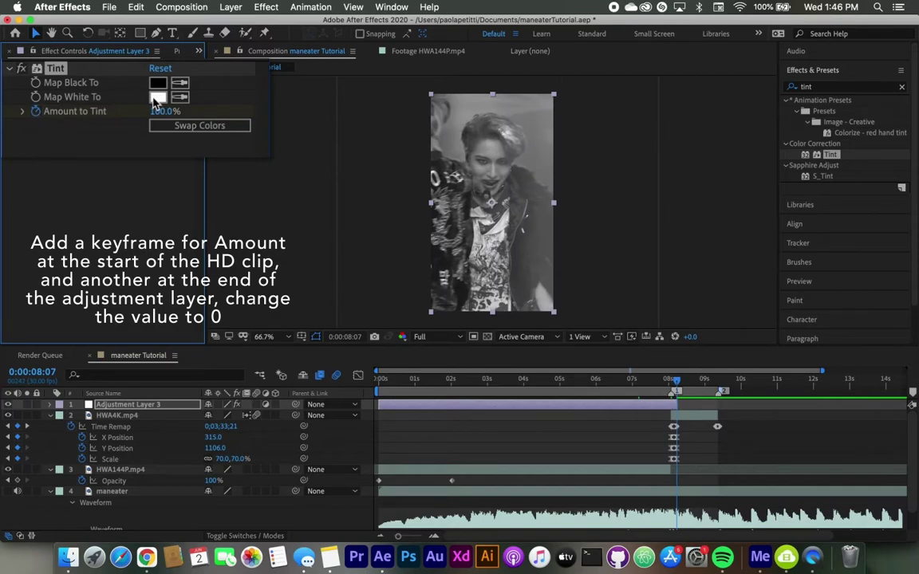
pyautogui.write('0')
pyautogui.click(28, 132)
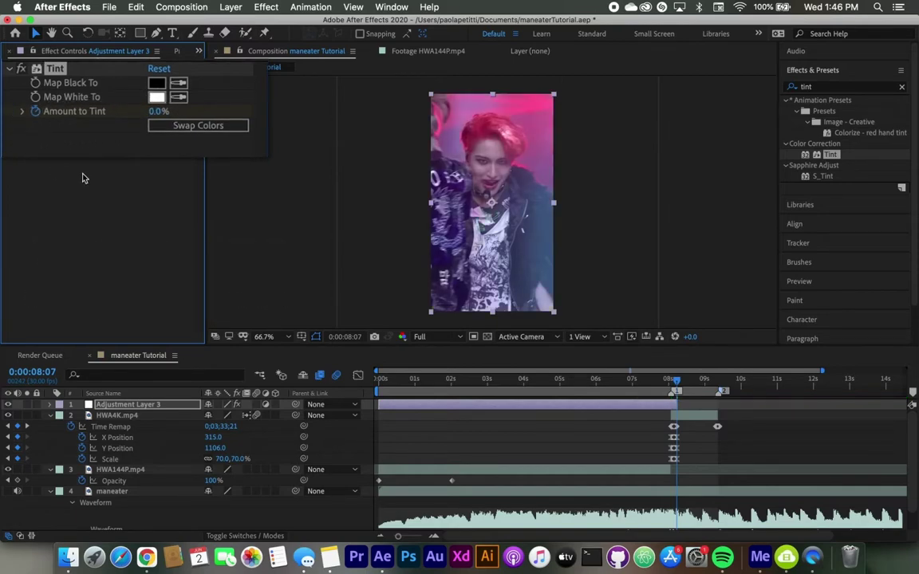
# Step: Apply Easy Ease to the Amount to Tint keyframes
pyautogui.press('u')
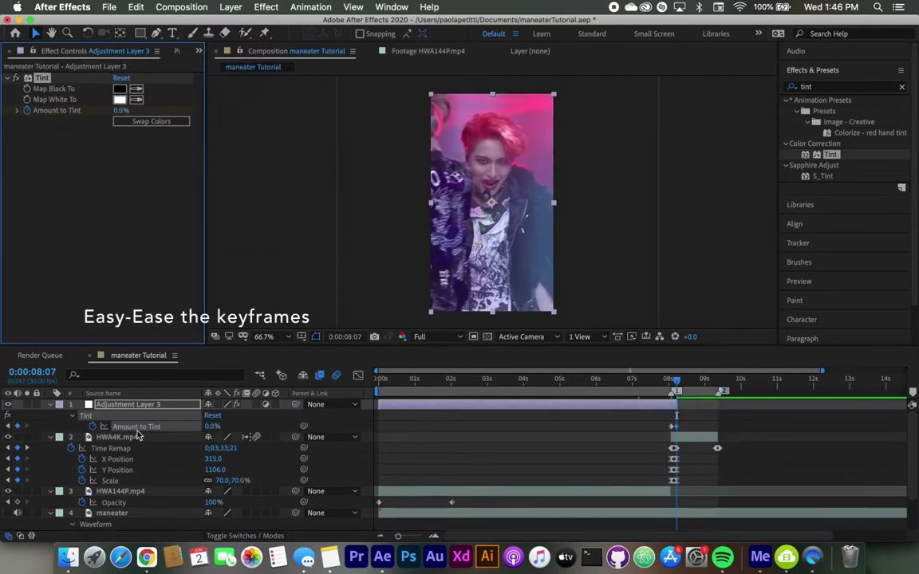
pyautogui.rightClick(137, 429)
pyautogui.moveTo(208, 518)
pyautogui.click(365, 461)
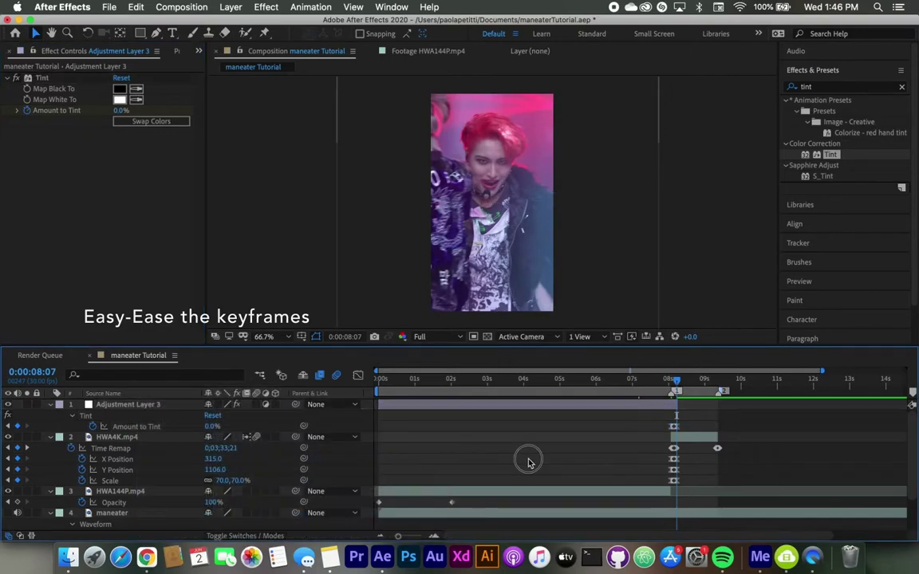
# Step: Adjust HWA4K.mp4's Position and Scale keyframe curves in the Graph Editor, shifting them toward 0:00:08:11
pyautogui.press('u')
pyautogui.click(692, 418)
pyautogui.press('u')
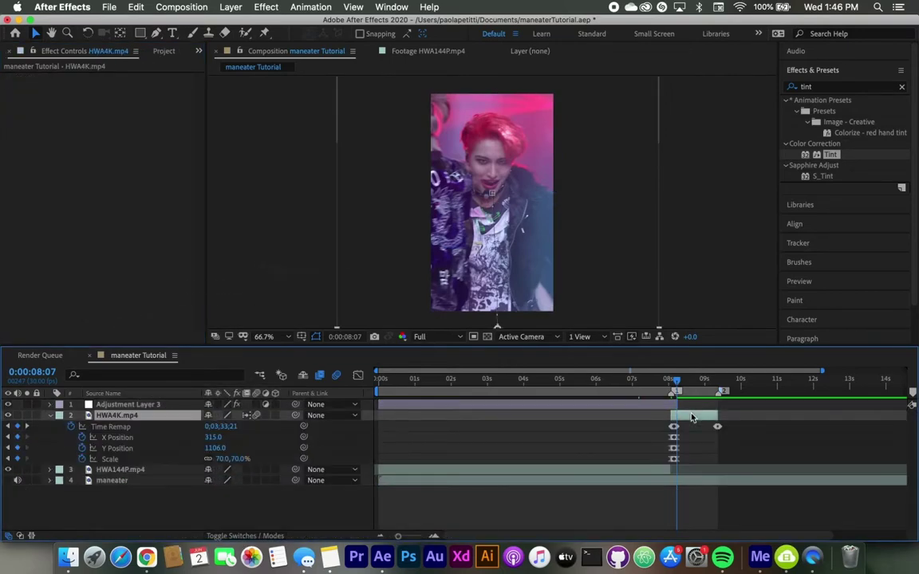
pyautogui.moveTo(398, 536); pyautogui.dragTo(423, 536)
pyautogui.click(356, 378)
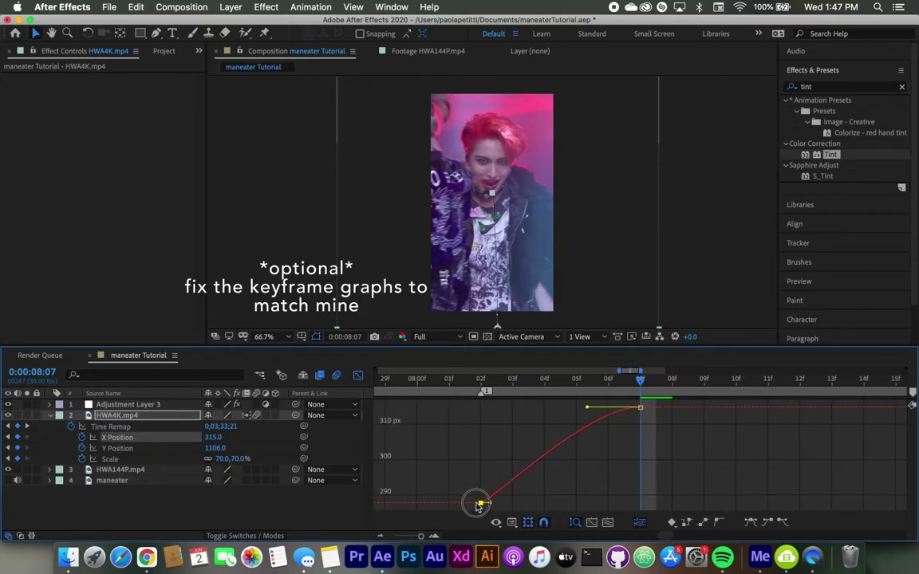
pyautogui.click(118, 449)
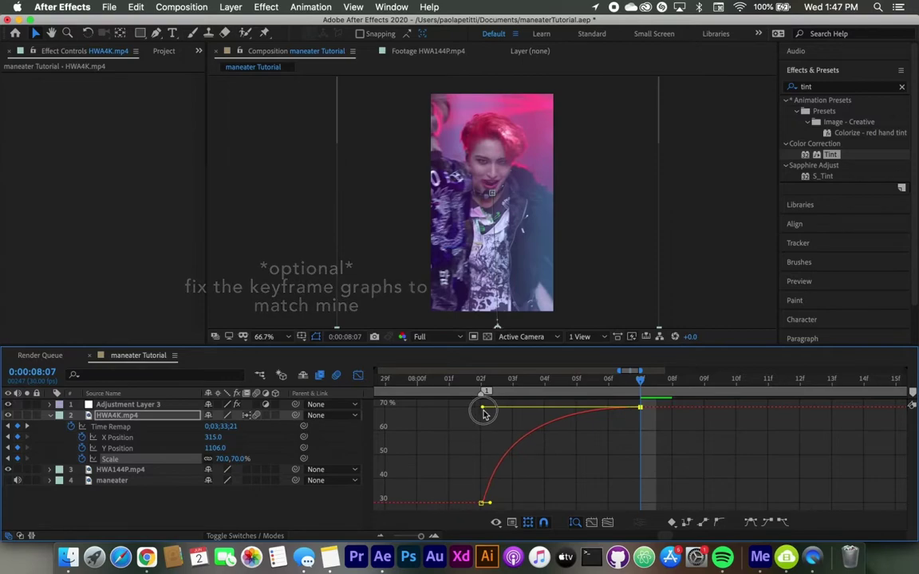
pyautogui.click(358, 376)
pyautogui.moveTo(654, 437)
pyautogui.mouseDown()
pyautogui.moveTo(632, 461)
pyautogui.moveTo(768, 469)
pyautogui.mouseUp()
pyautogui.click(358, 376)
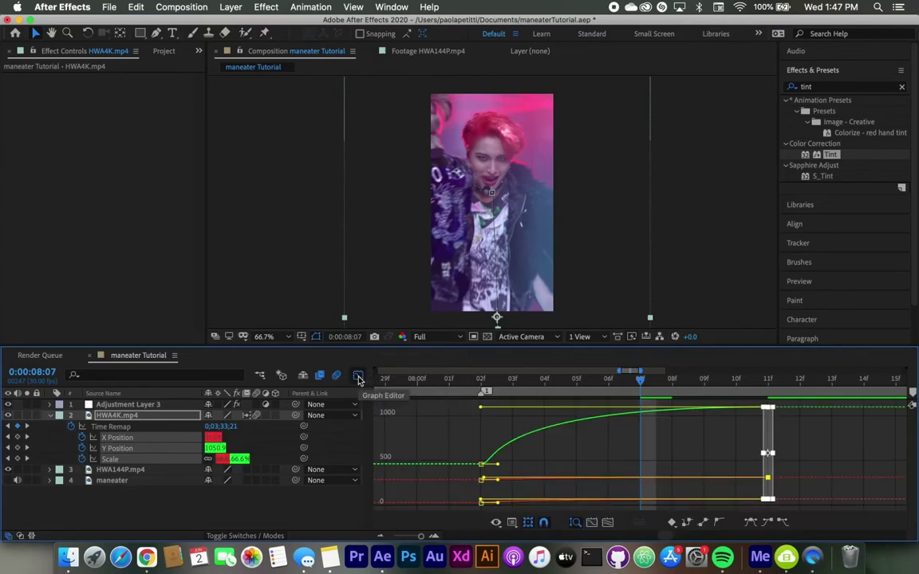
pyautogui.click(358, 376)
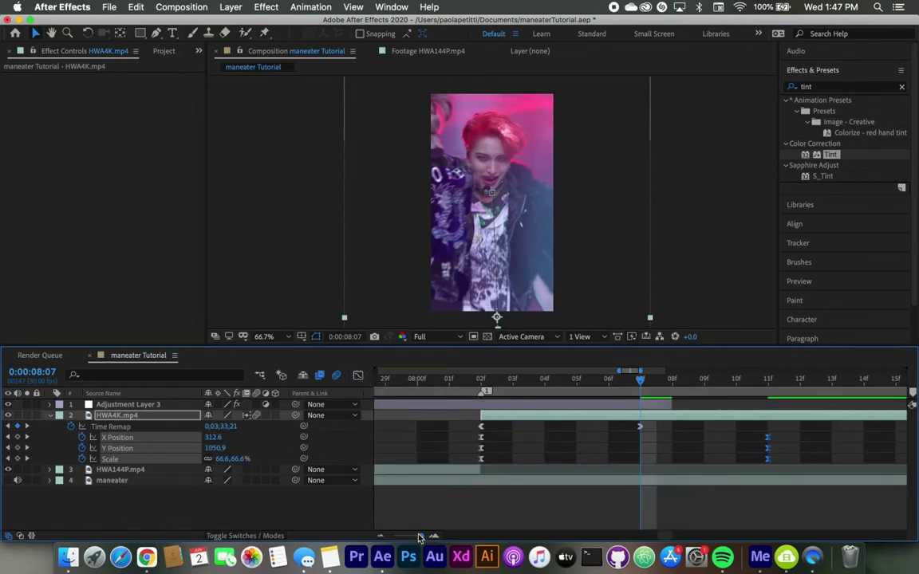
# Step: Preview the edit from the start and park the playhead near 0:00:09:06
pyautogui.moveTo(420, 537); pyautogui.dragTo(398, 537)
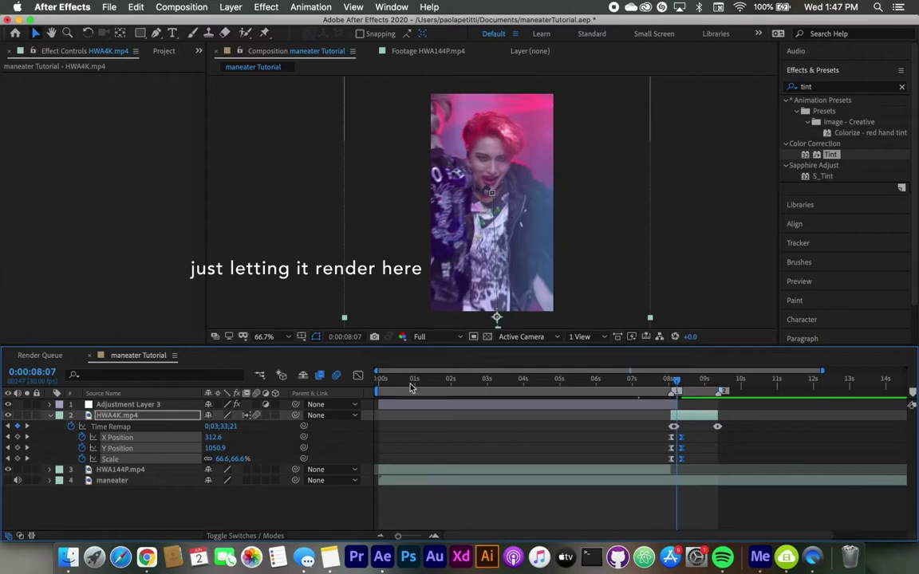
pyautogui.press('space')
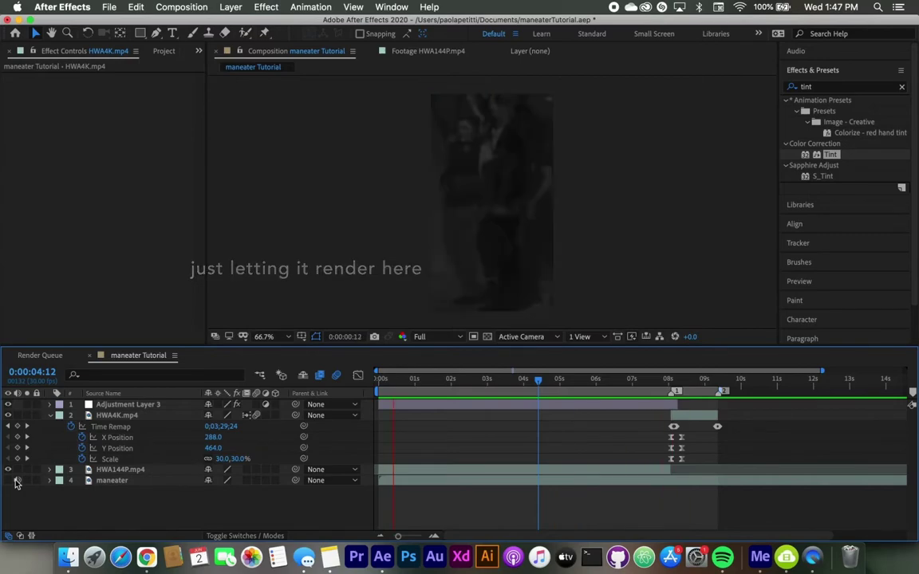
pyautogui.press('space')
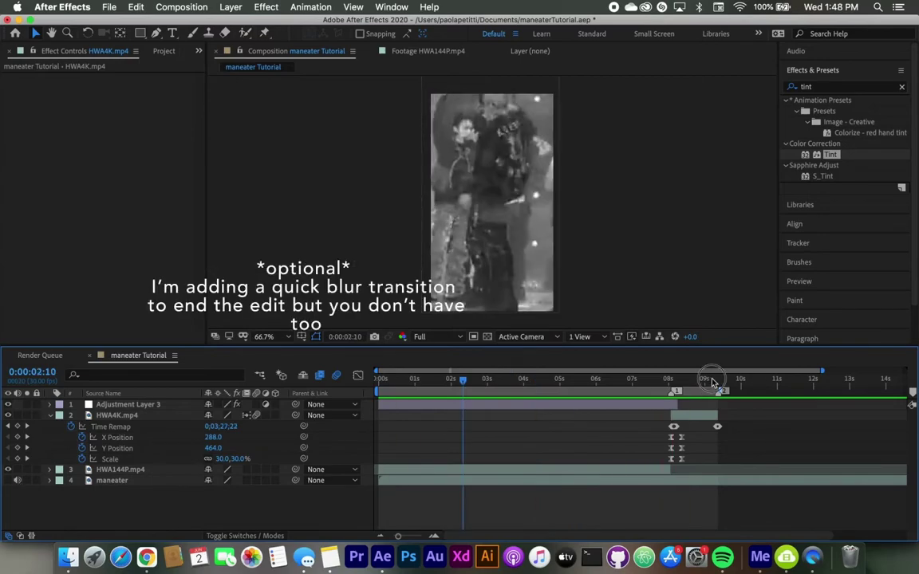
pyautogui.click(712, 383)
# Step: Add a new adjustment layer and trim its end near the close of the edit
pyautogui.rightClick(80, 397)
pyautogui.moveTo(124, 408)
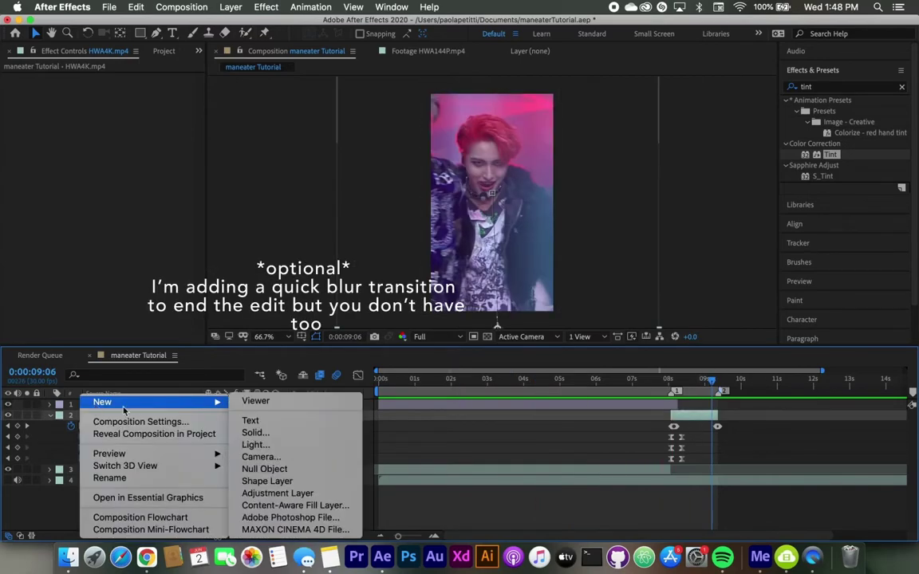
pyautogui.click(307, 496)
pyautogui.moveTo(397, 536); pyautogui.dragTo(411, 536)
pyautogui.click(648, 383)
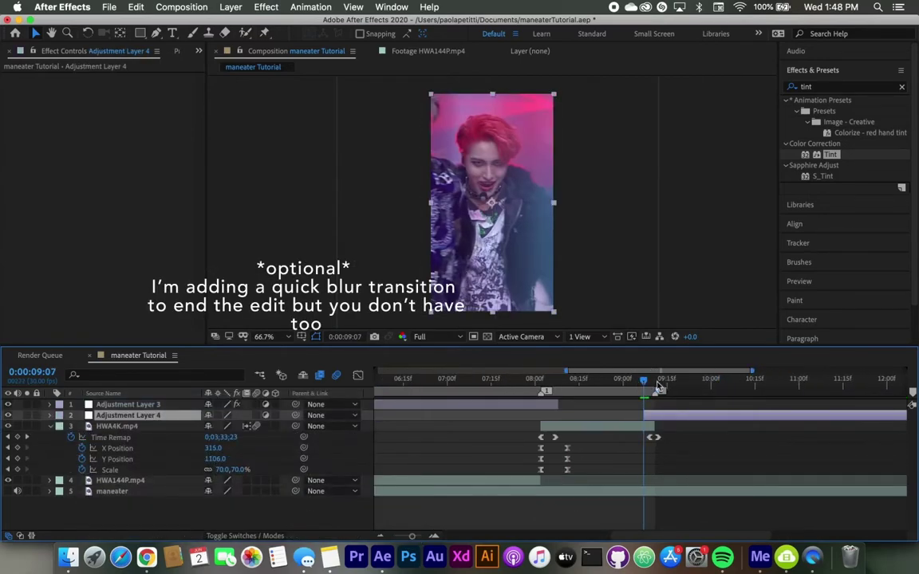
pyautogui.click(684, 378)
pyautogui.hotkey('alt', ']')
# Step: Apply Camera Lens Blur to Adjustment Layer 4
pyautogui.click(643, 378)
pyautogui.click(845, 86)
pyautogui.write('blur')
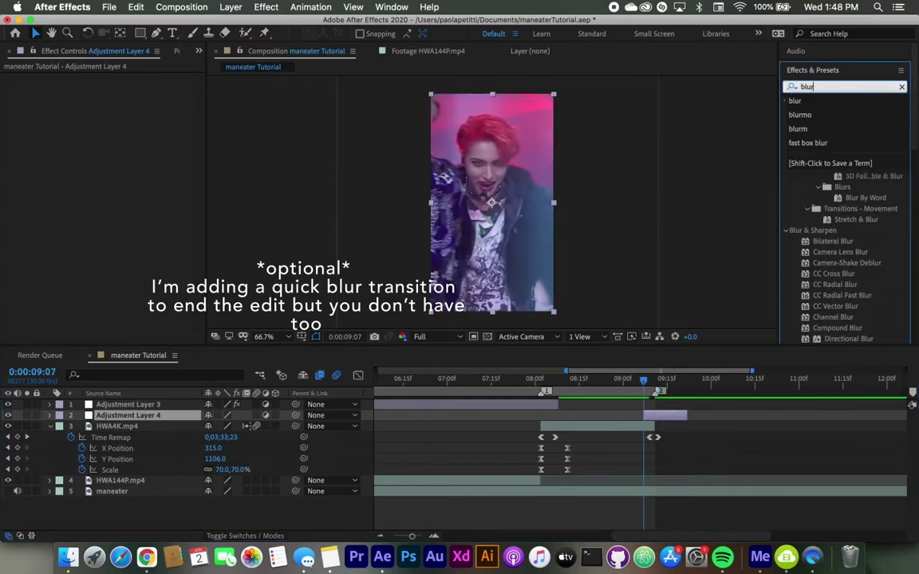
pyautogui.click(860, 253)
pyautogui.moveTo(659, 420); pyautogui.dragTo(659, 416)
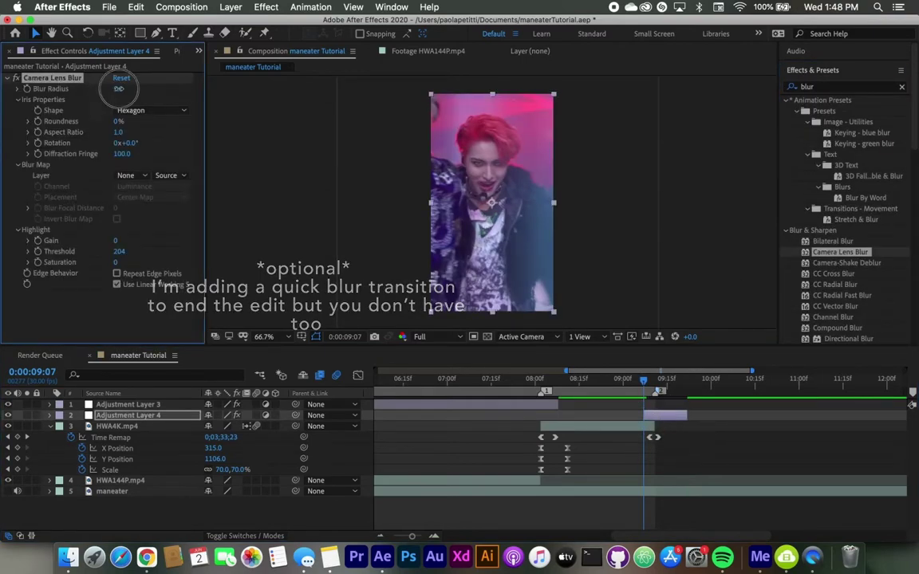
# Step: Keyframe Blur Radius from 0 to 15 and start Adjustment Layer 4 slightly earlier
pyautogui.click(26, 88)
pyautogui.press('u')
pyautogui.press('o')
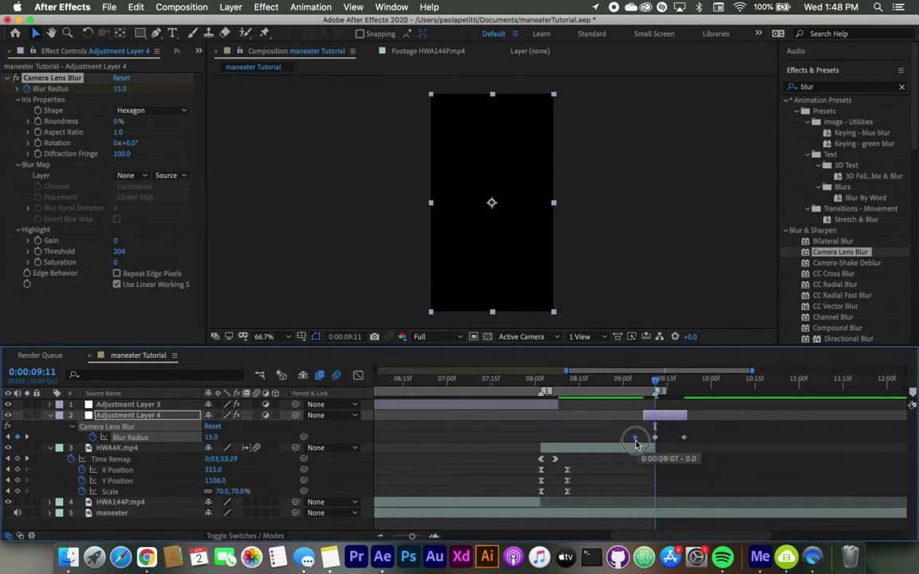
pyautogui.moveTo(643, 416); pyautogui.dragTo(632, 416)
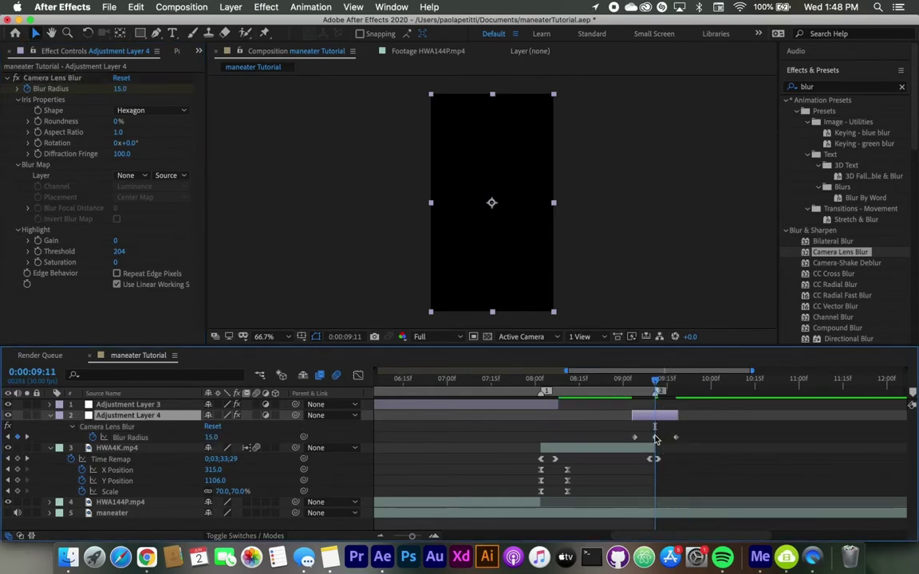
# Step: Ease in and out of the Blur Radius keyframes
pyautogui.rightClick(636, 437)
pyautogui.rightClick(638, 437)
pyautogui.moveTo(690, 530)
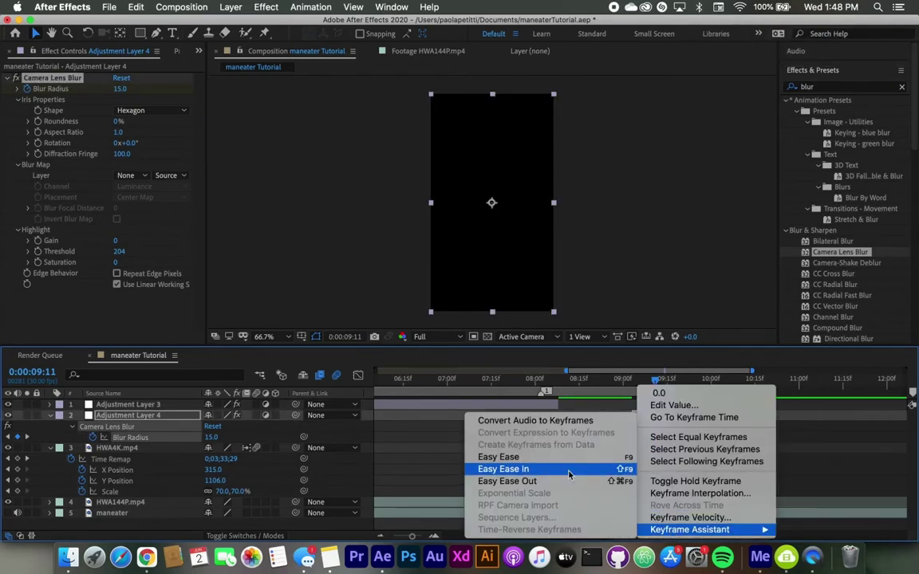
pyautogui.click(568, 469)
pyautogui.rightClick(636, 438)
pyautogui.click(595, 481)
pyautogui.rightClick(676, 437)
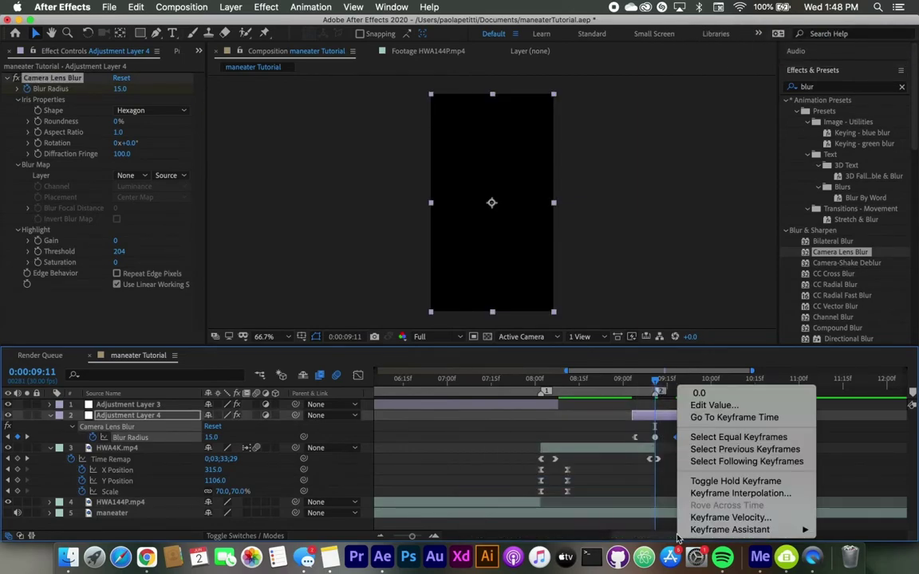
pyautogui.press('Escape')
pyautogui.rightClick(676, 437)
pyautogui.click(591, 479)
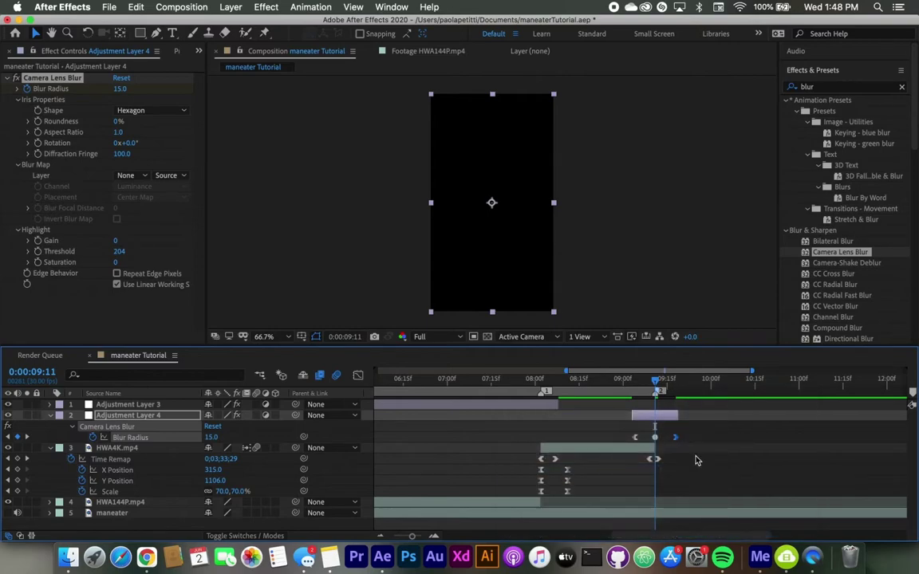
pyautogui.moveTo(412, 536); pyautogui.dragTo(393, 536)
# Step: Play the edit from the start, then scrub from the 8-second transition back toward the start
pyautogui.press('Home')
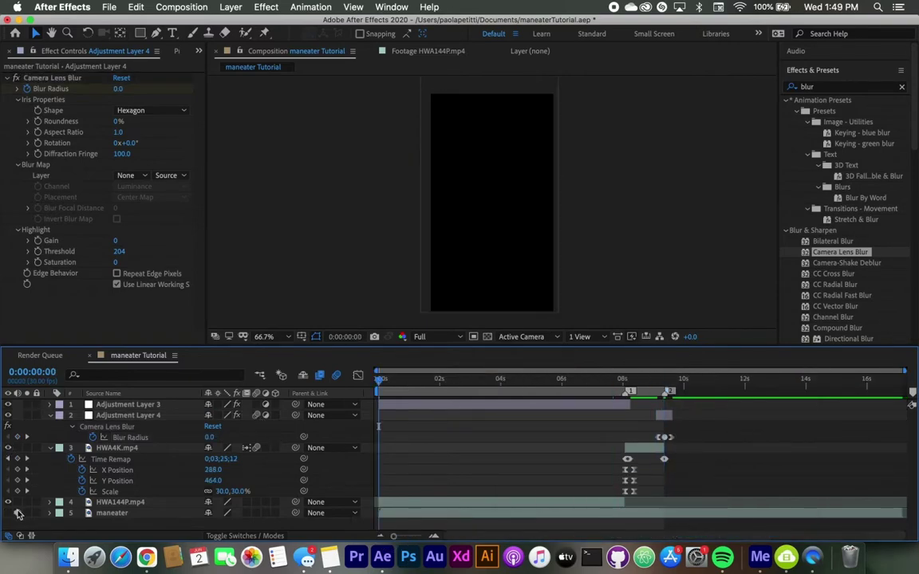
pyautogui.press('space')
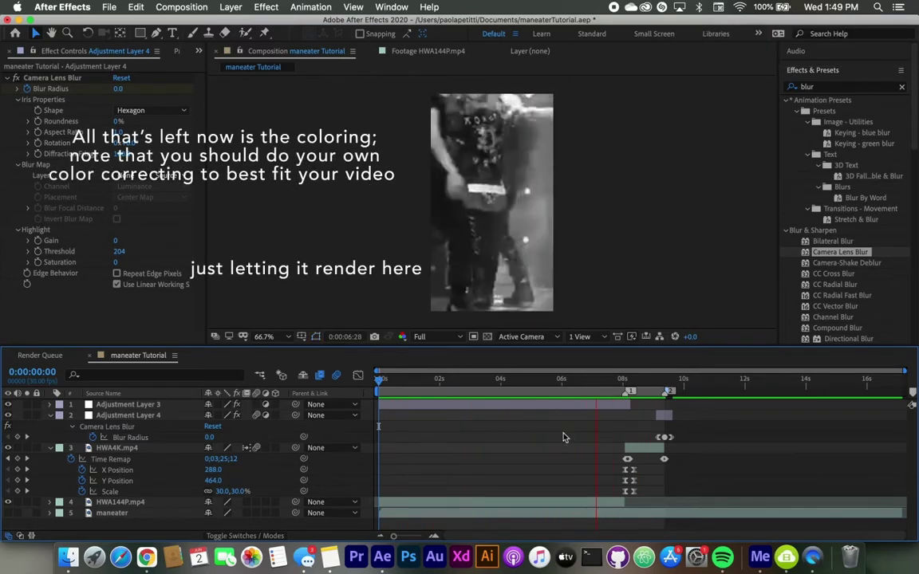
pyautogui.moveTo(635, 382); pyautogui.dragTo(629, 388)
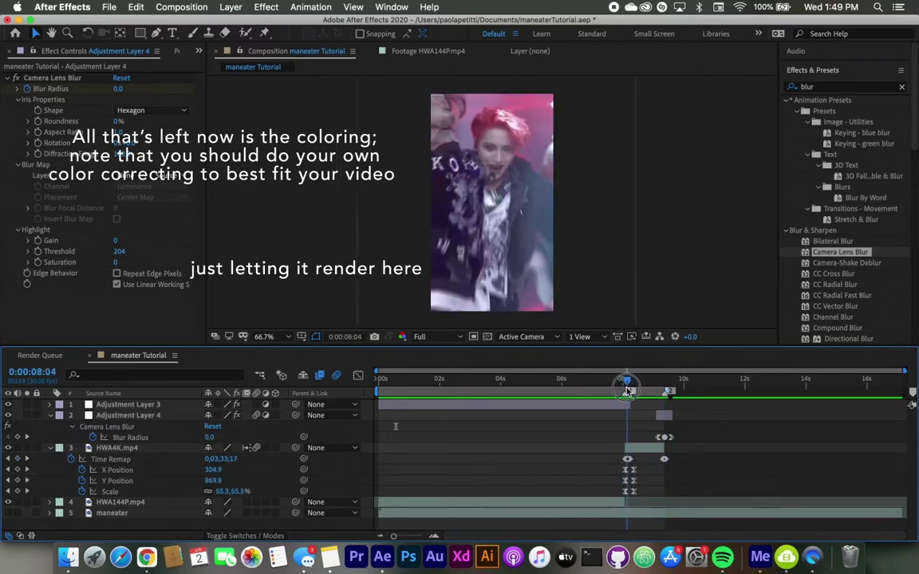
pyautogui.moveTo(630, 388); pyautogui.dragTo(382, 427)
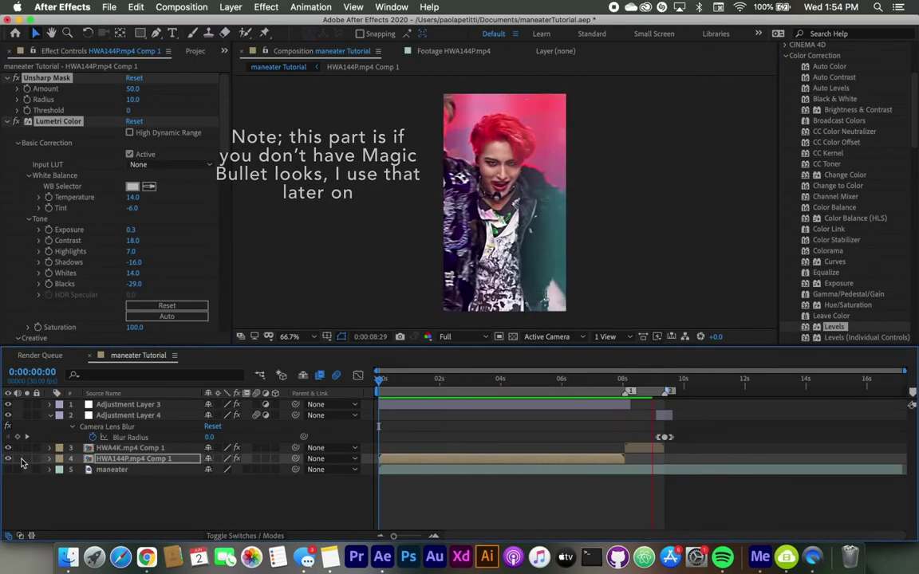
# Step: Clear the layer selection in the timeline
pyautogui.click(114, 510)
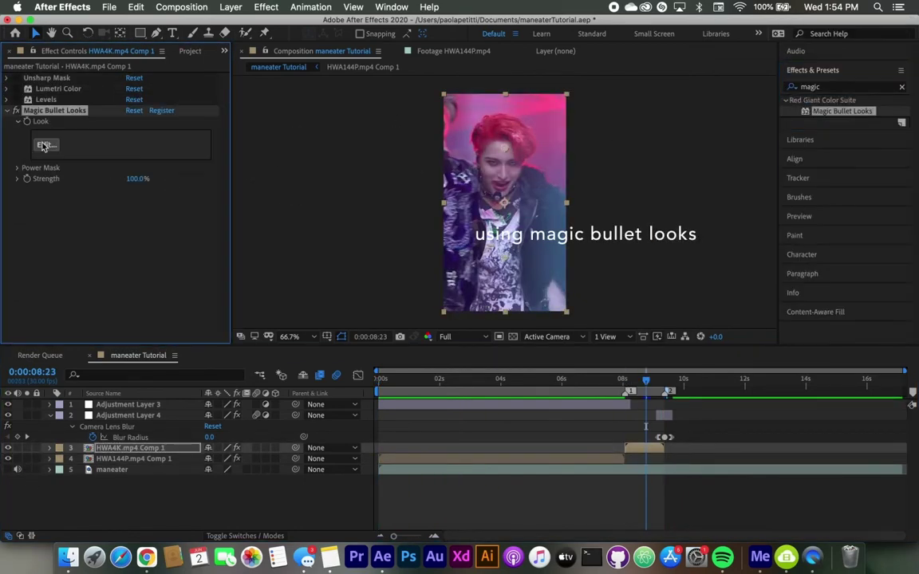